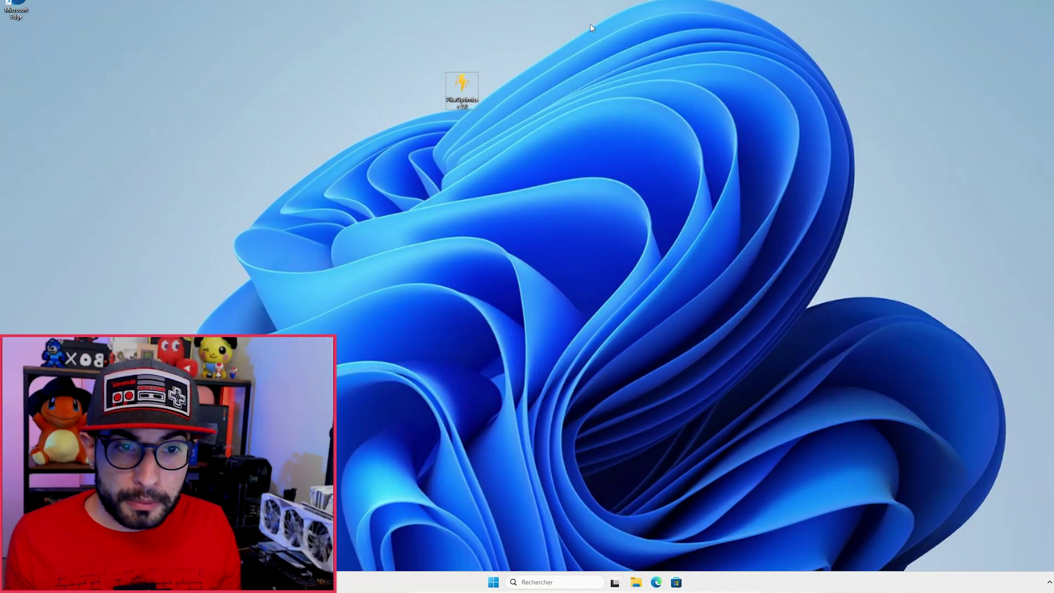
drag(590, 24, 450, 111)
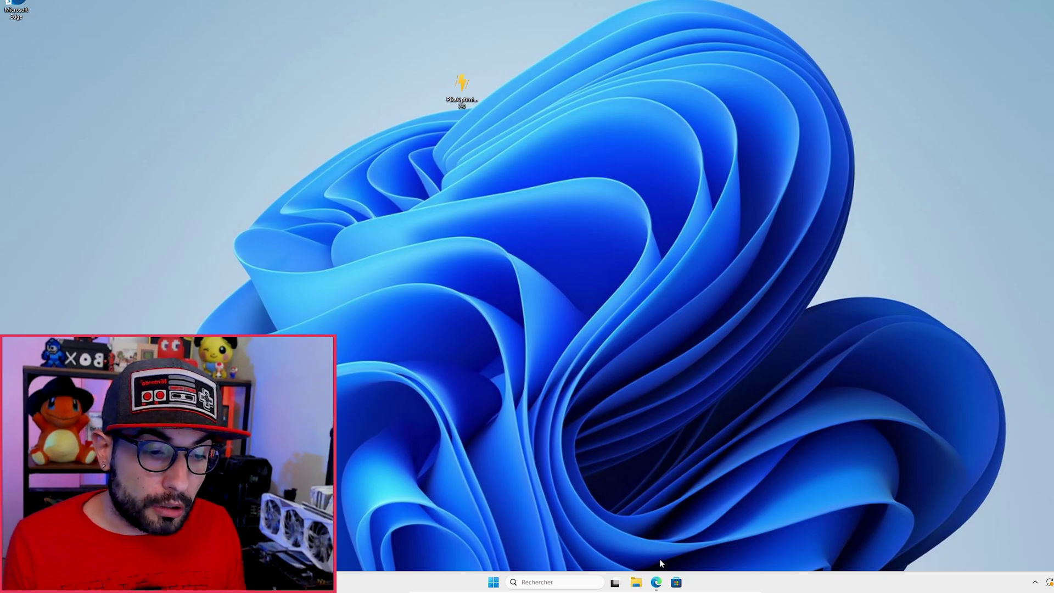
Submit the PikaOptimizer 2.0 application to VirusTotal in the browser, check its security vendors' analysis and close the browser
click(656, 581)
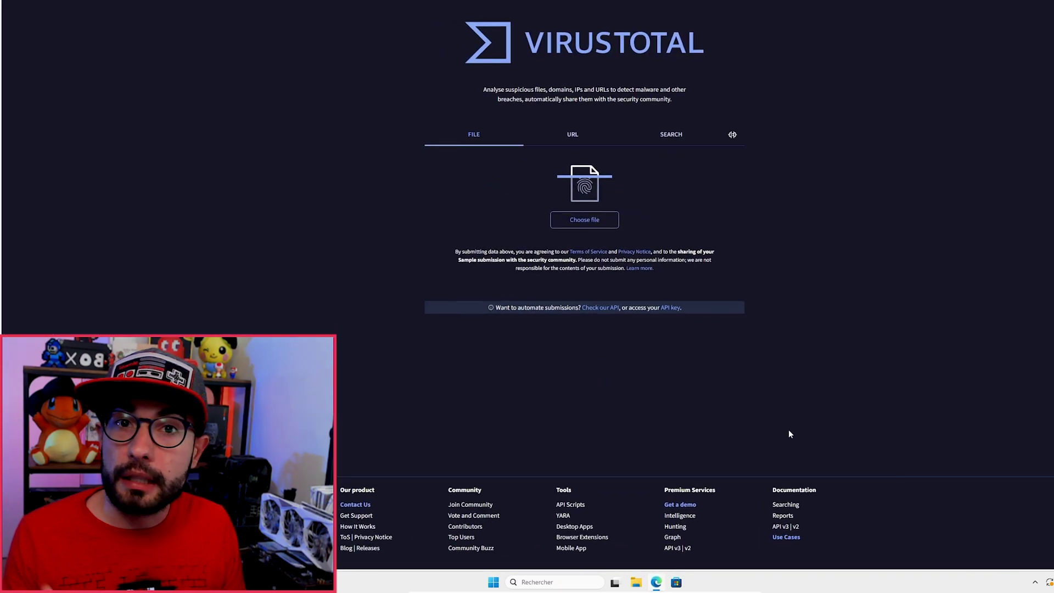
click(581, 217)
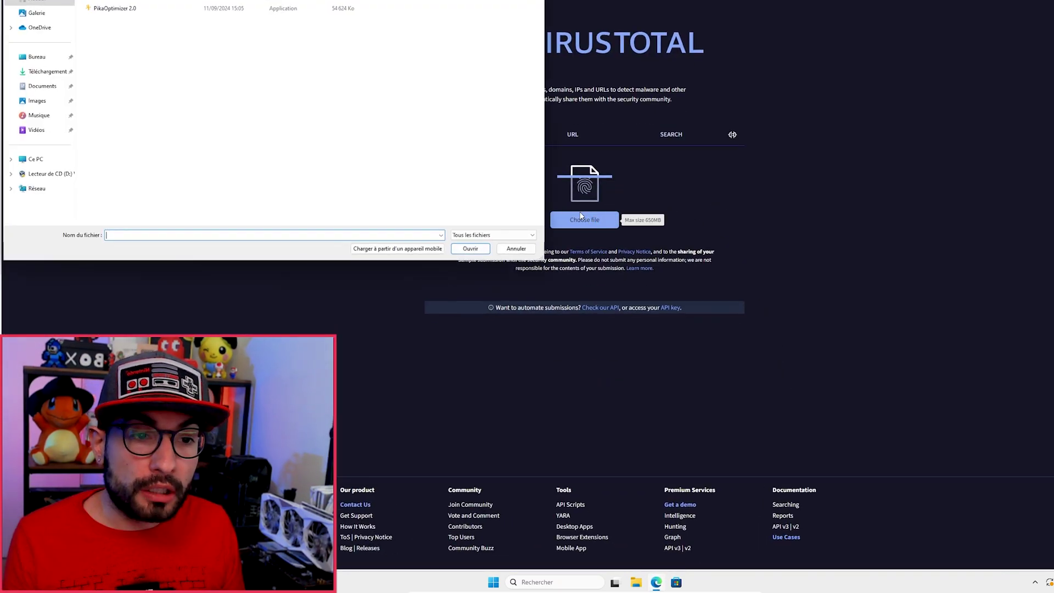
click(125, 9)
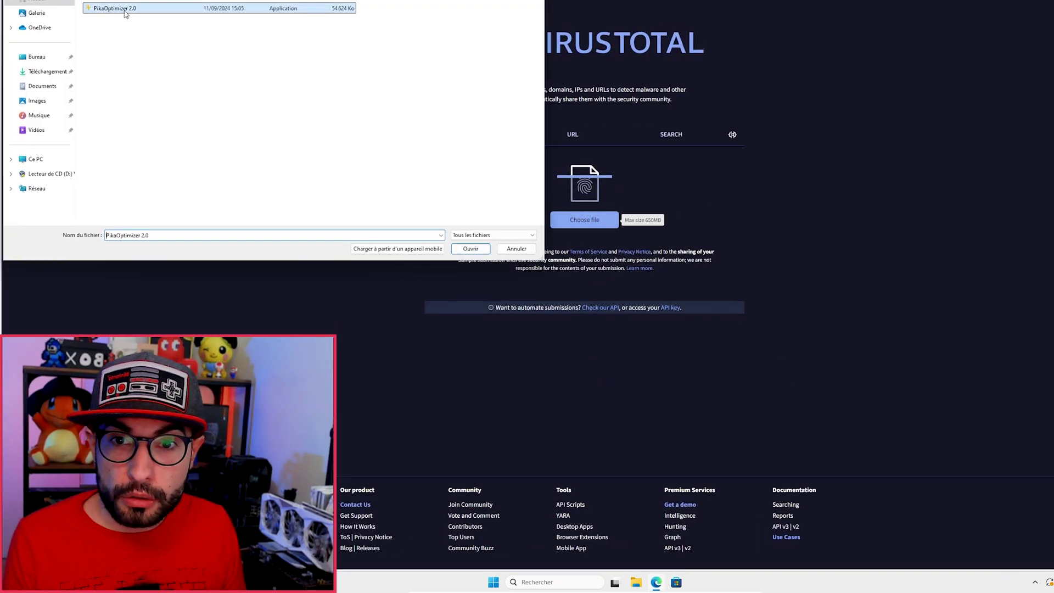
click(469, 248)
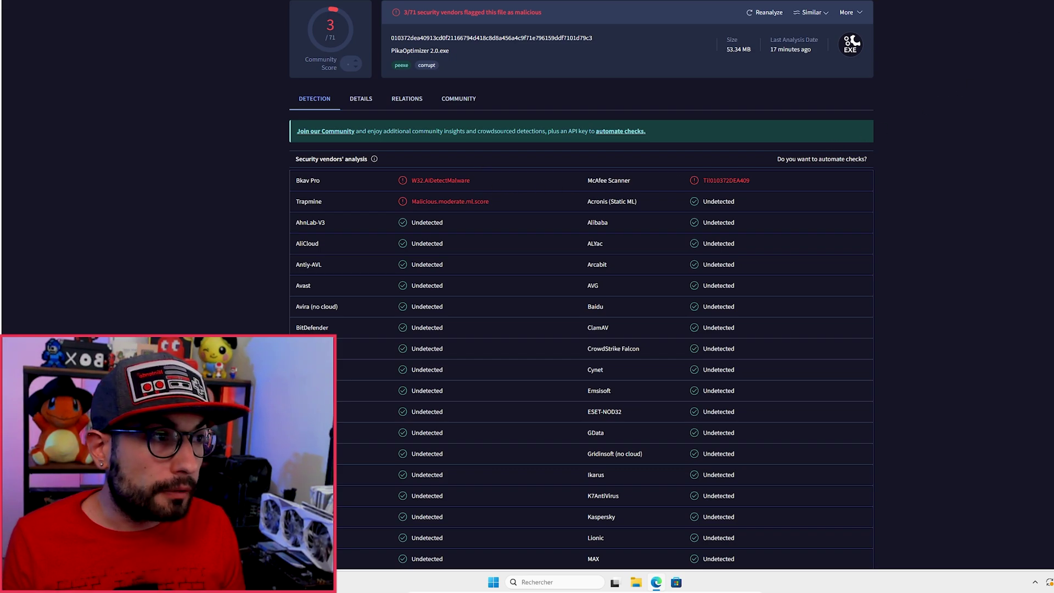
click(1053, 0)
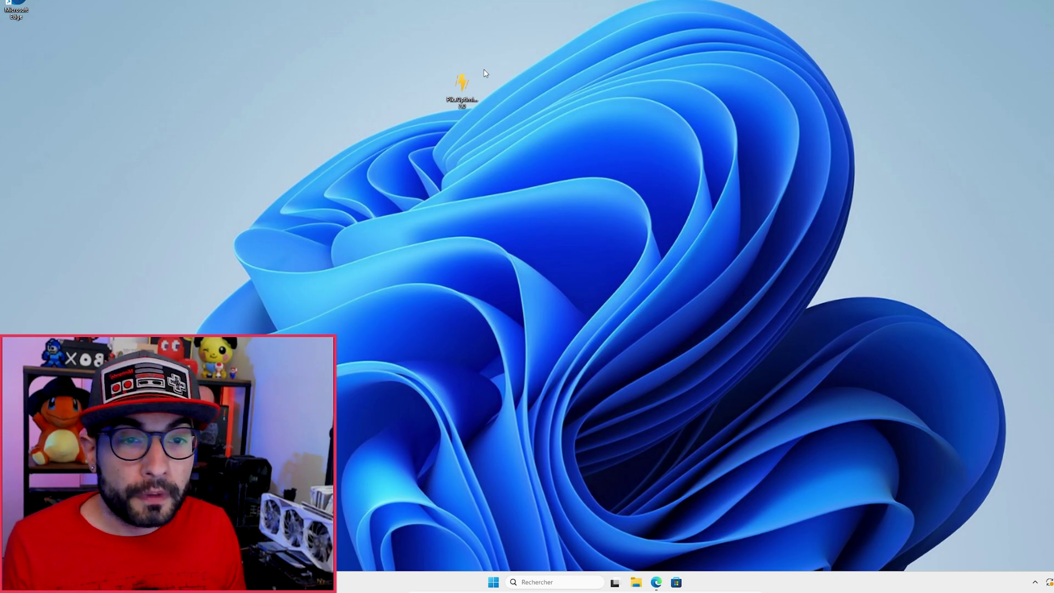
Run PikaOptimizer 2.0 from the desktop as administrator, authorise its changes, reposition its window and toggle its sound
right_click(464, 86)
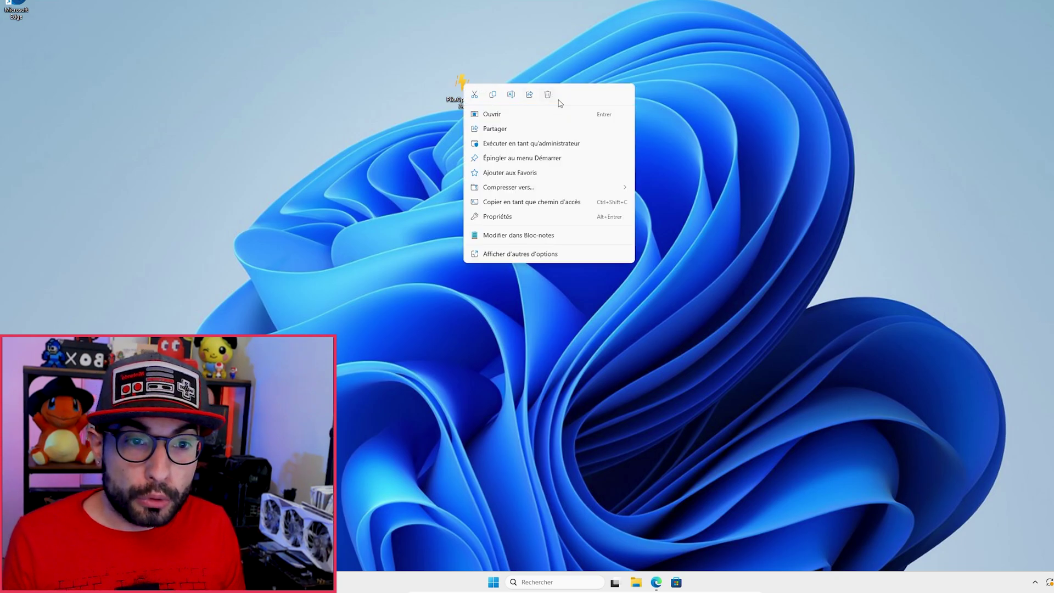
click(551, 144)
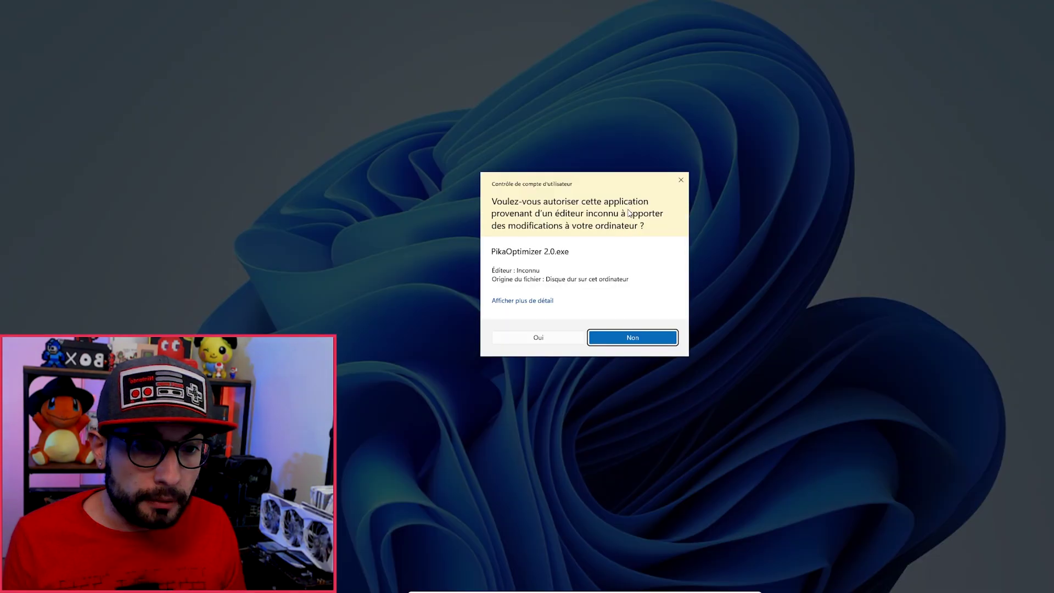
click(538, 341)
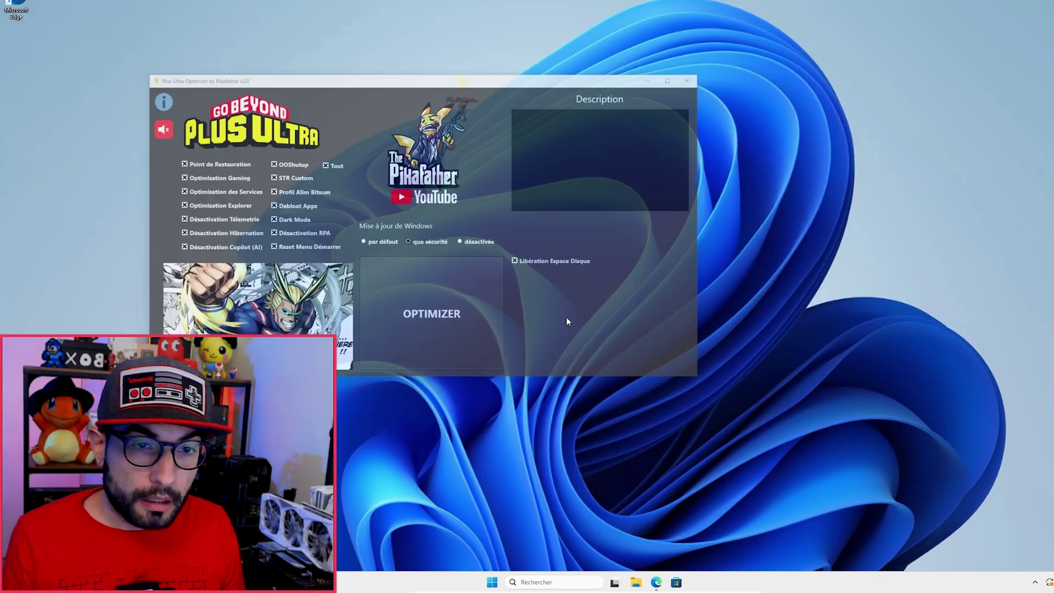
drag(487, 77, 685, 77)
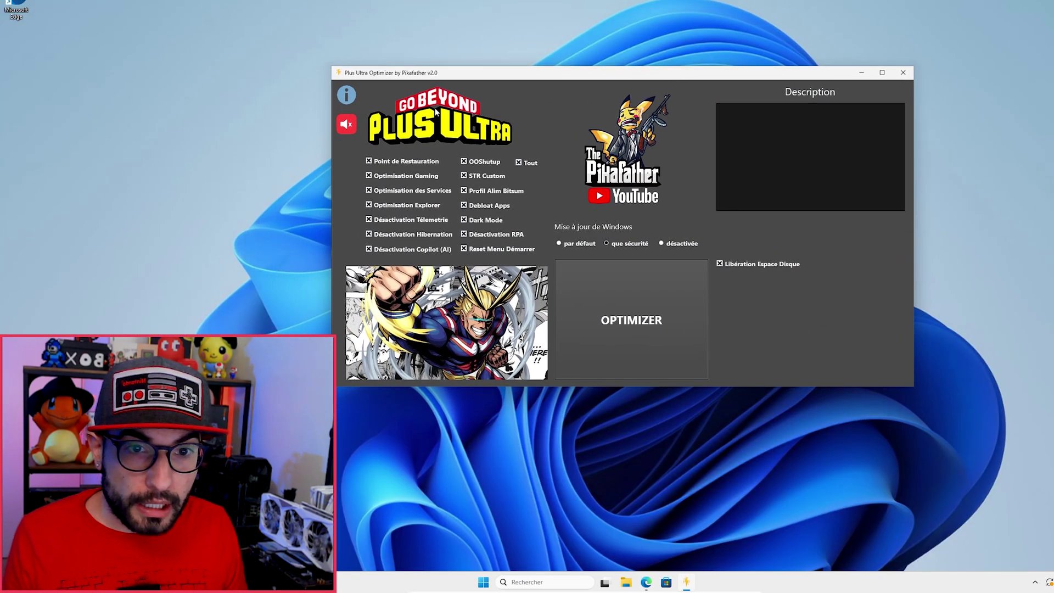
click(346, 126)
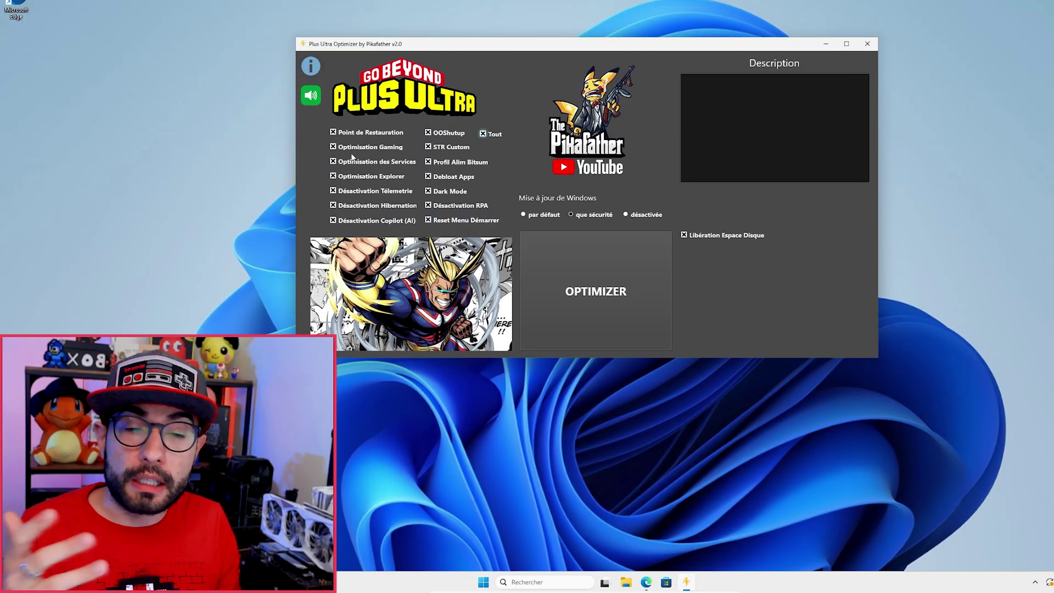
Deselect all optimisation settings with Tout, and enable only Point de Restauration
mouse_move(390, 206)
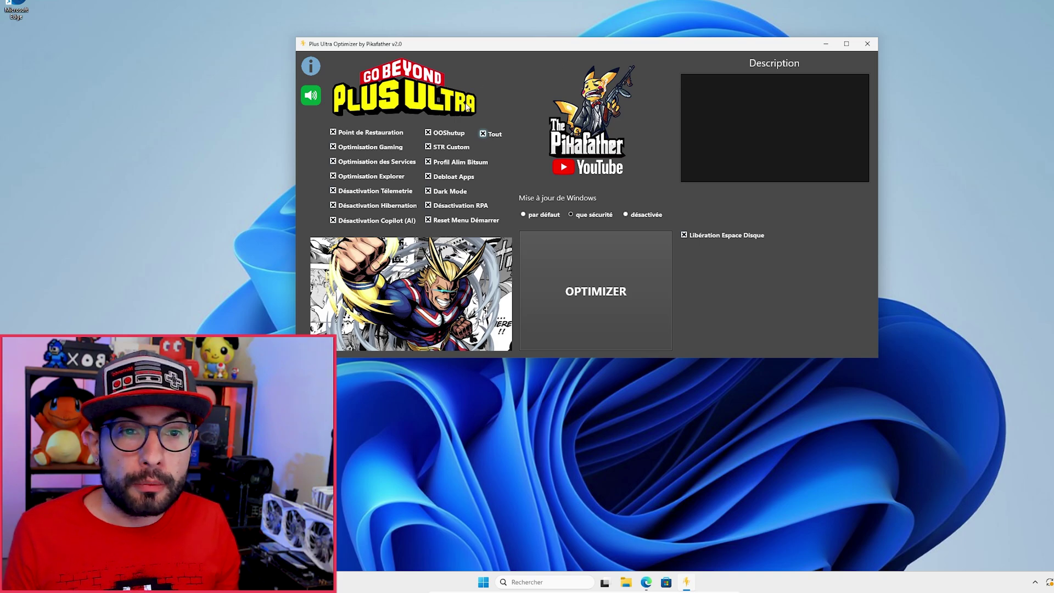
mouse_move(485, 134)
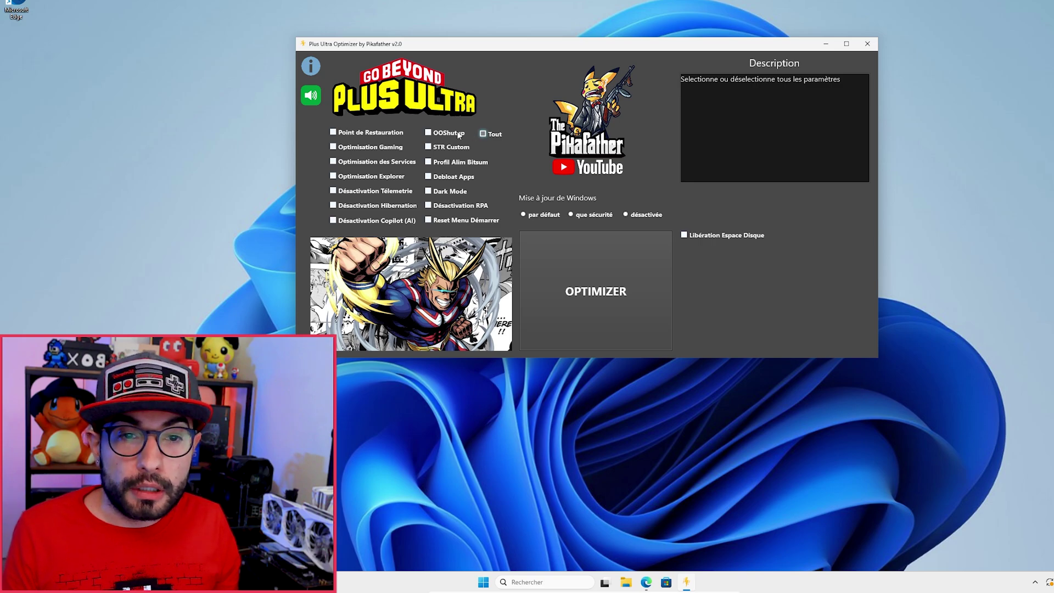
mouse_move(347, 134)
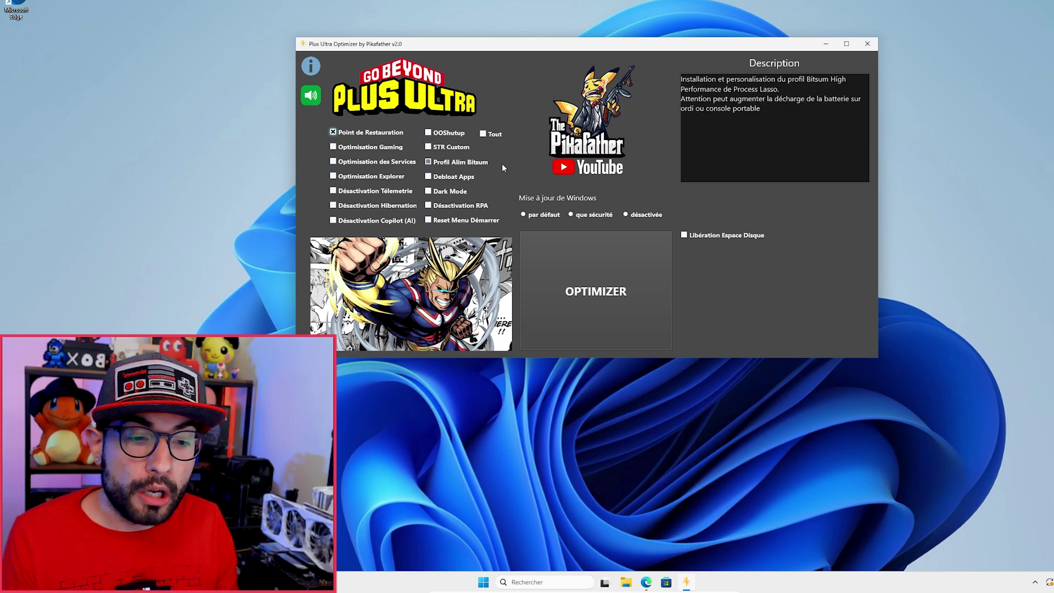
Search Windows for "resta", open Créer un point de restauration to check the system protection settings, and close it
click(528, 581)
text(resta)
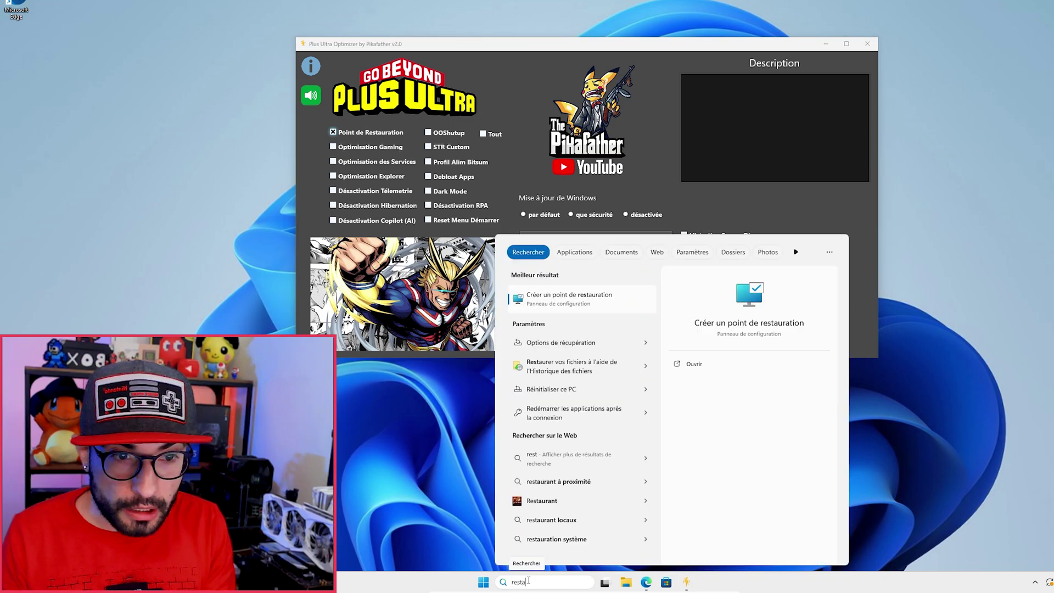
click(560, 297)
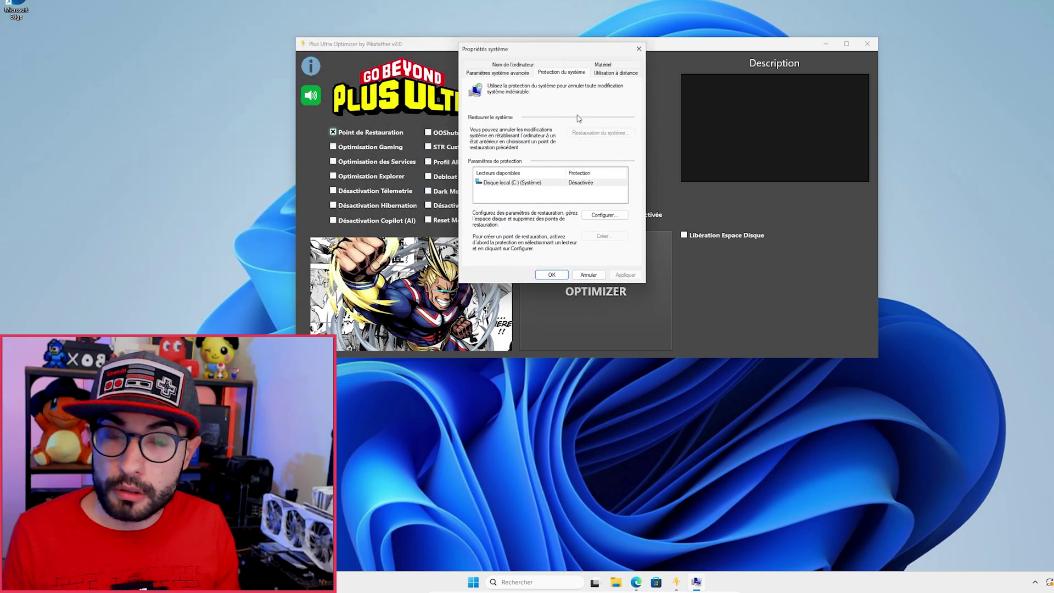
click(553, 274)
Enable the OOShutup and Désactivation Télémetrie options in the optimizer
mouse_move(428, 133)
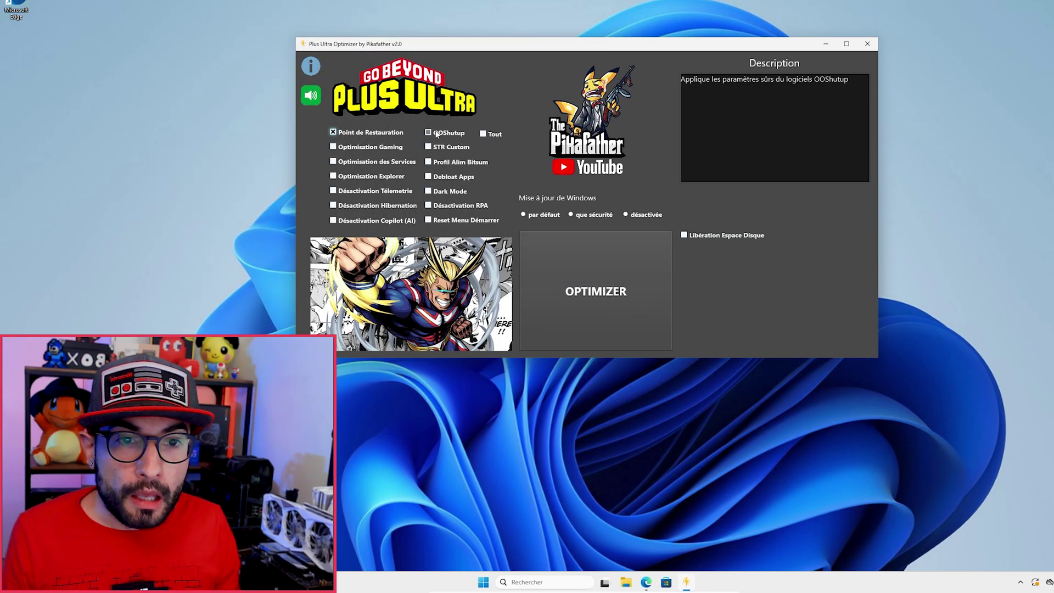
click(428, 133)
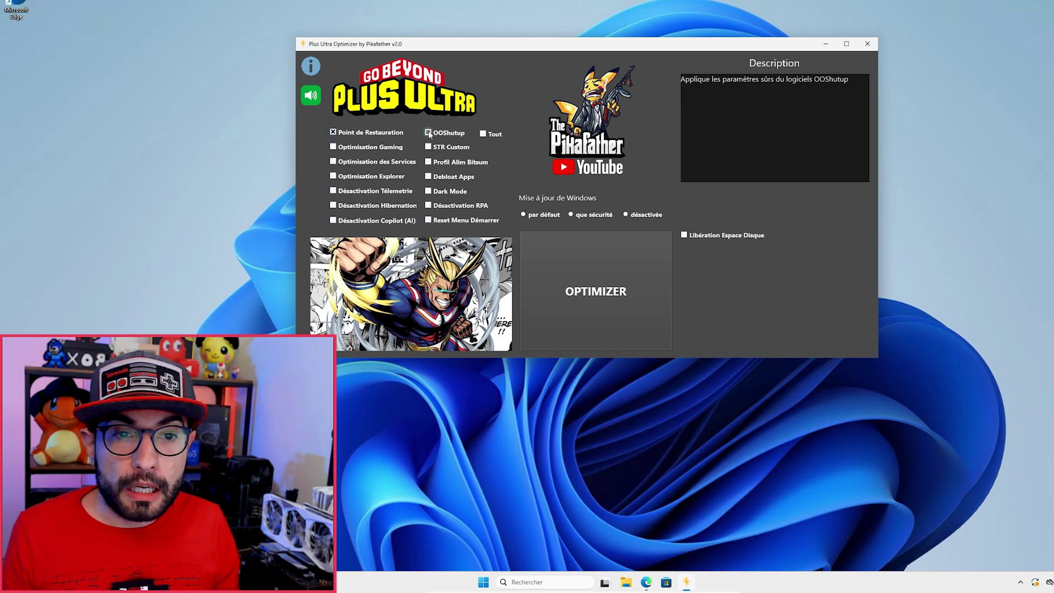
click(333, 191)
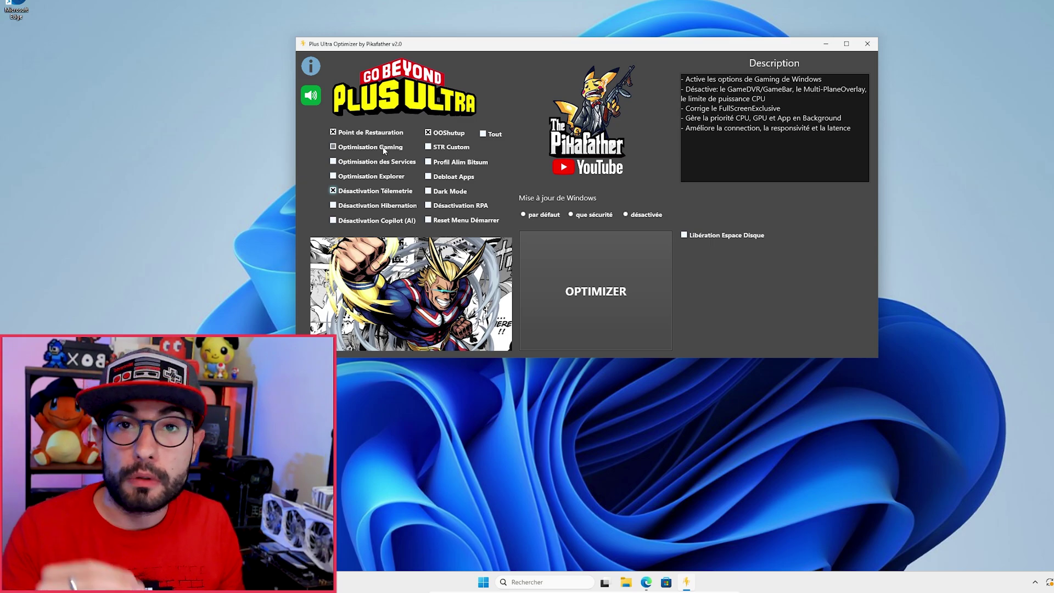
Enable the Optimisation Gaming, STR Custom and Optimisation des Services options
click(383, 147)
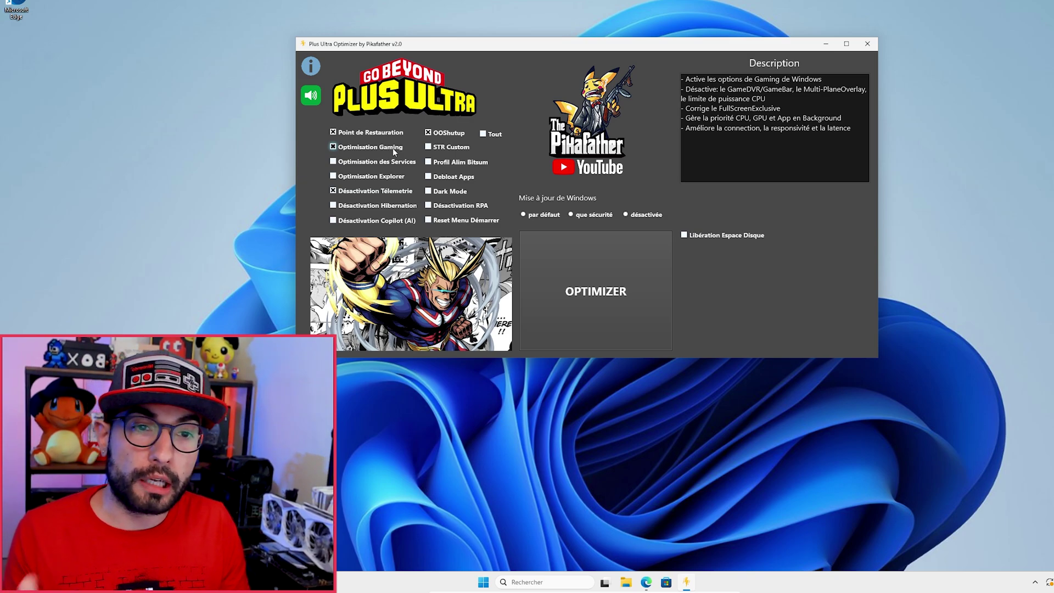
mouse_move(430, 148)
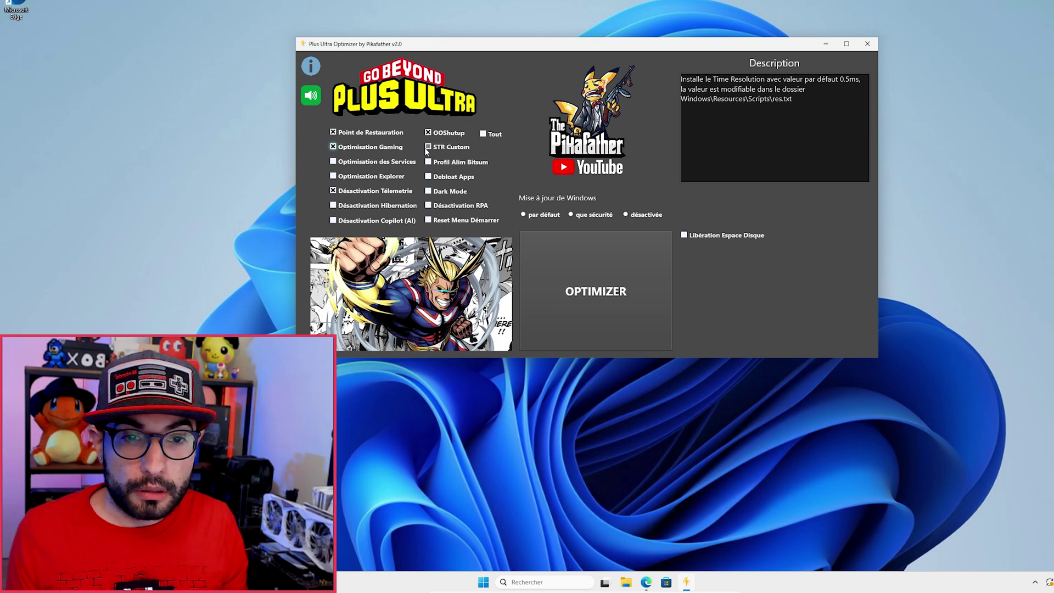
click(429, 147)
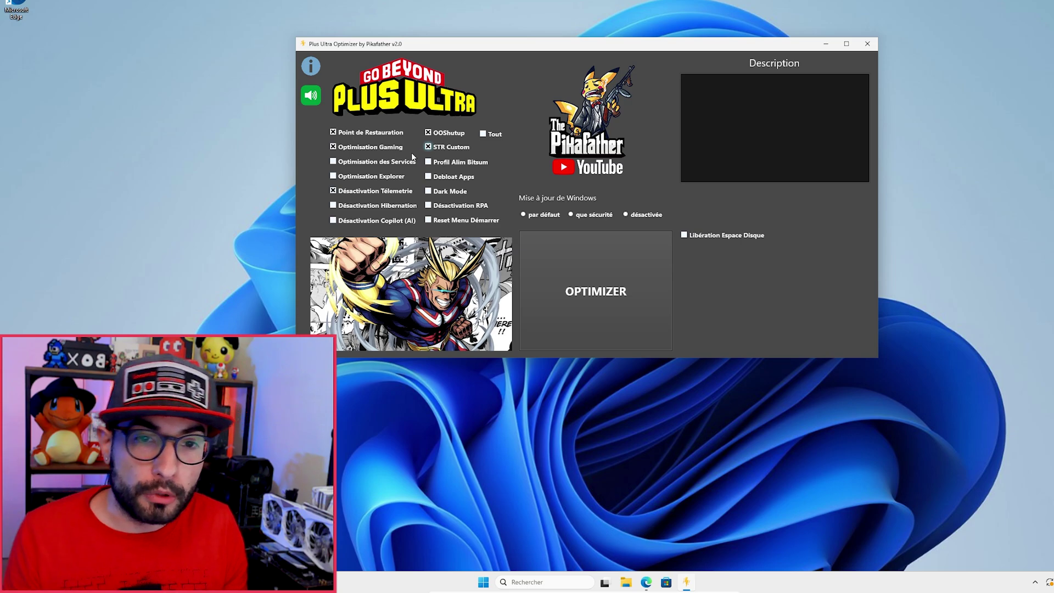
click(333, 162)
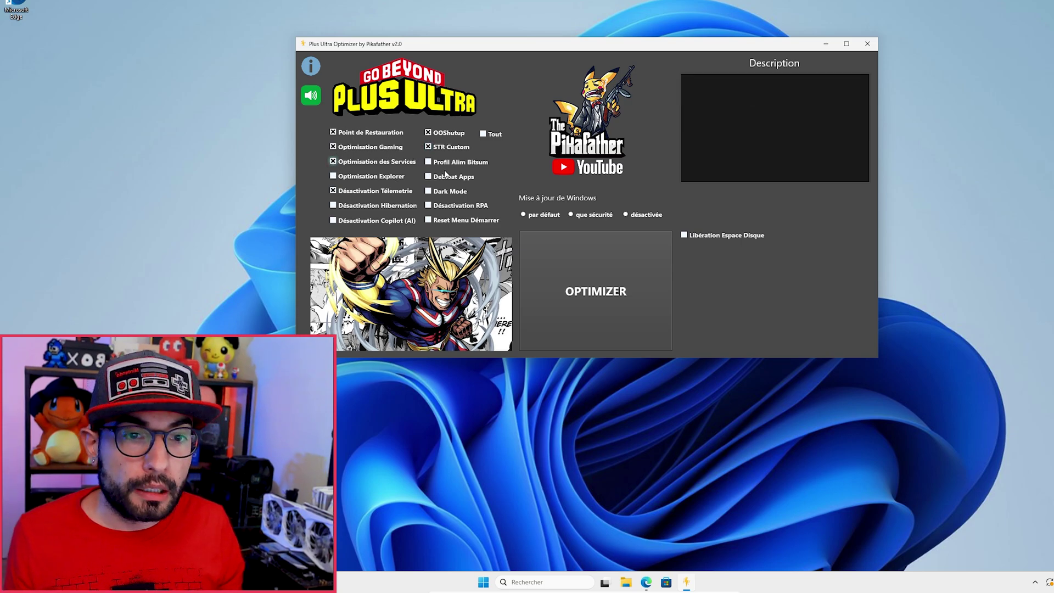
Enable the Profil Alim Bitsum and Optimisation Explorer options
mouse_move(485, 163)
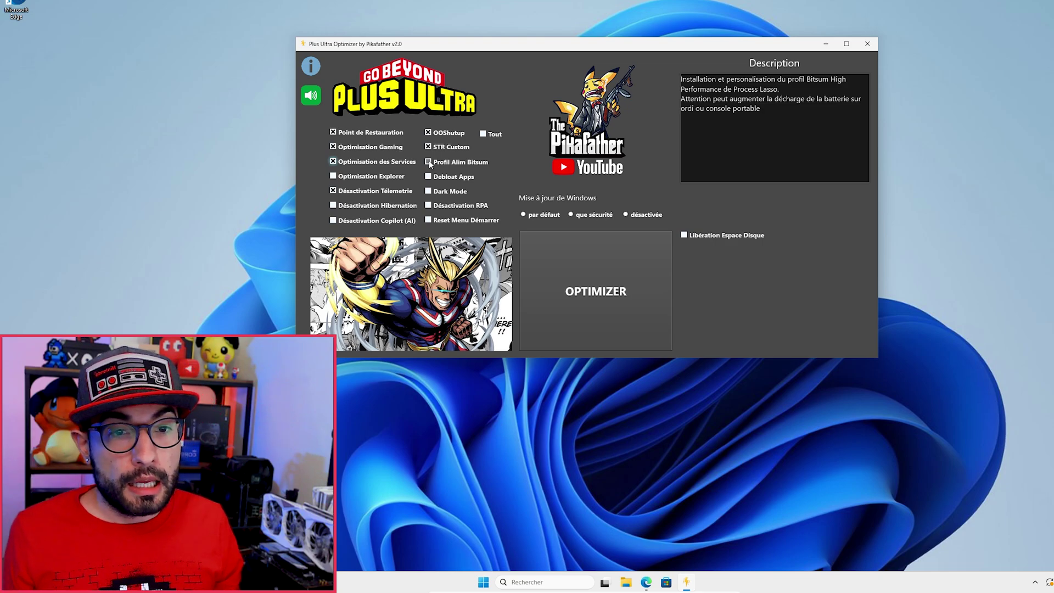
click(429, 161)
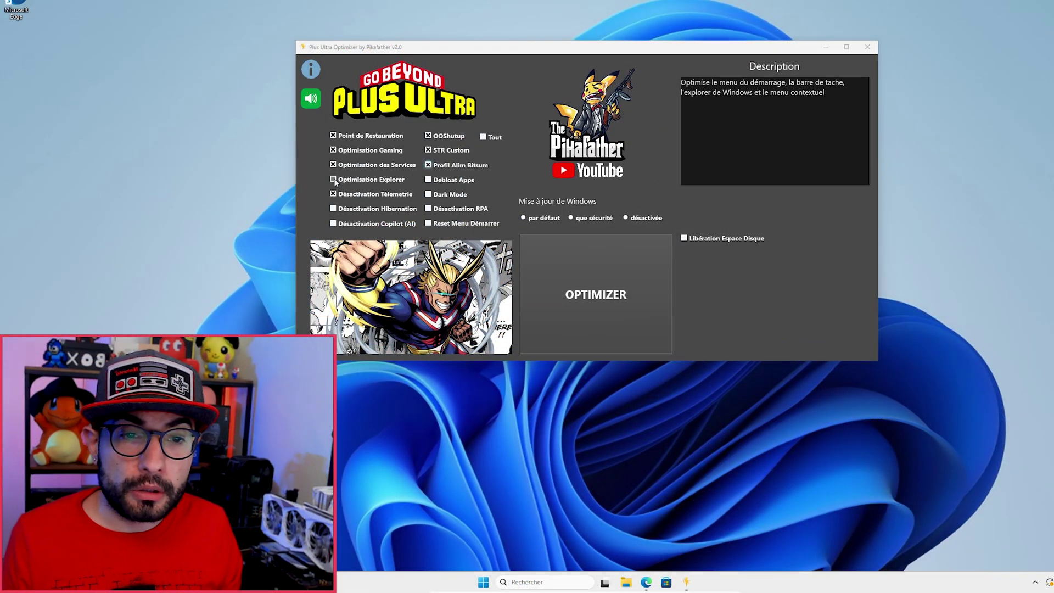
mouse_move(333, 181)
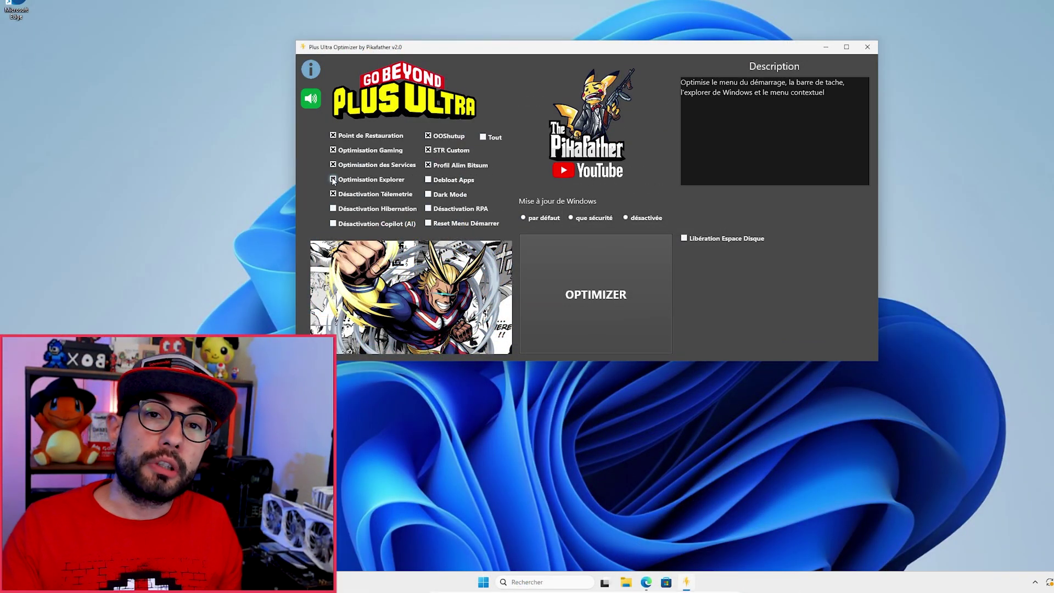
Display the desktop's context menu and expand it to the classic version with all options
right_click(207, 63)
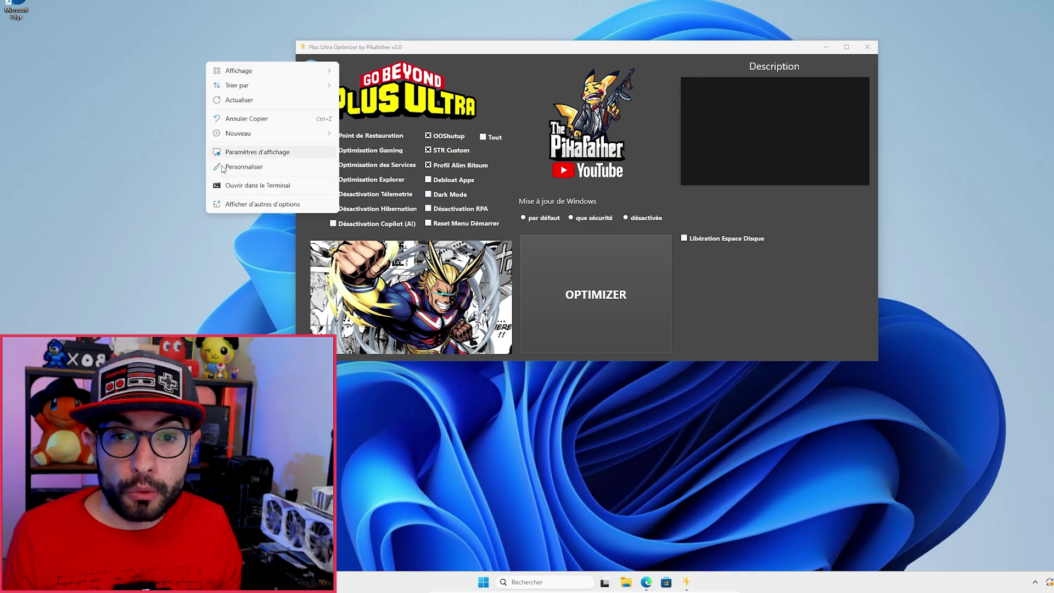
click(228, 205)
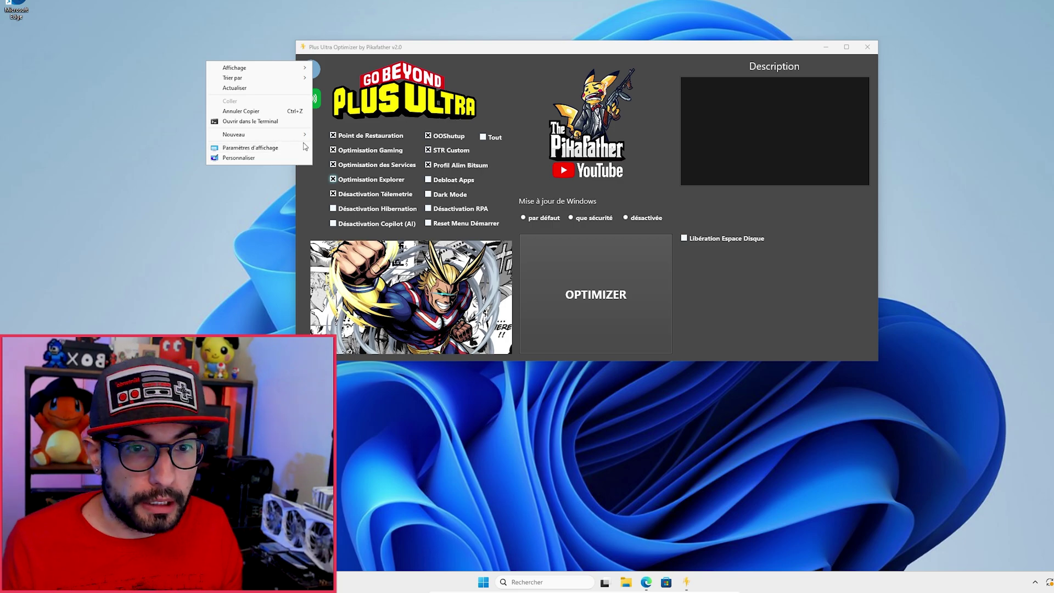
Enable the Debloat Apps option and look over the native Windows apps pinned in the Start menu
click(435, 182)
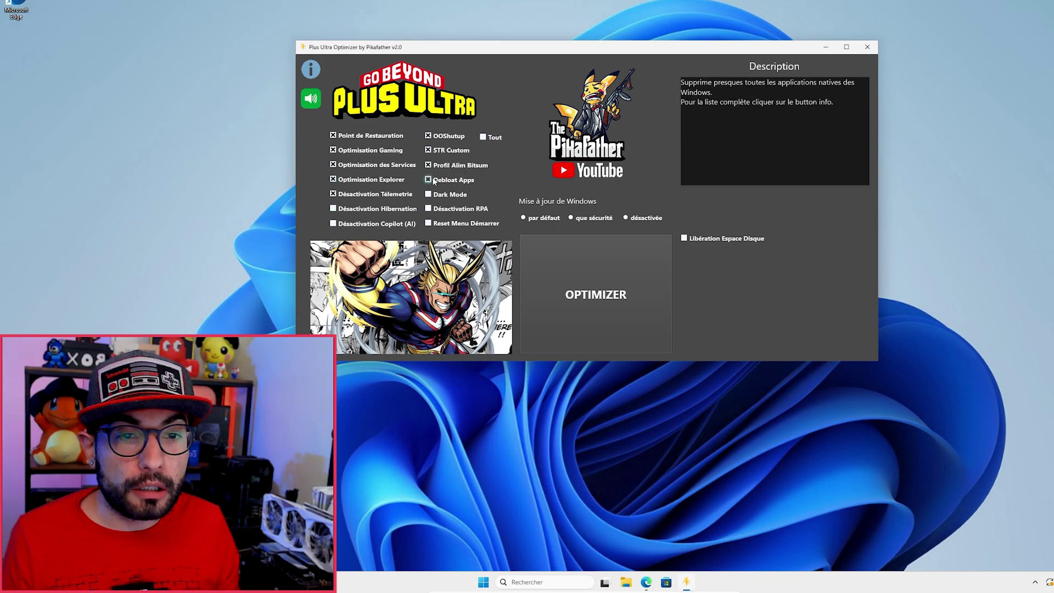
mouse_move(475, 182)
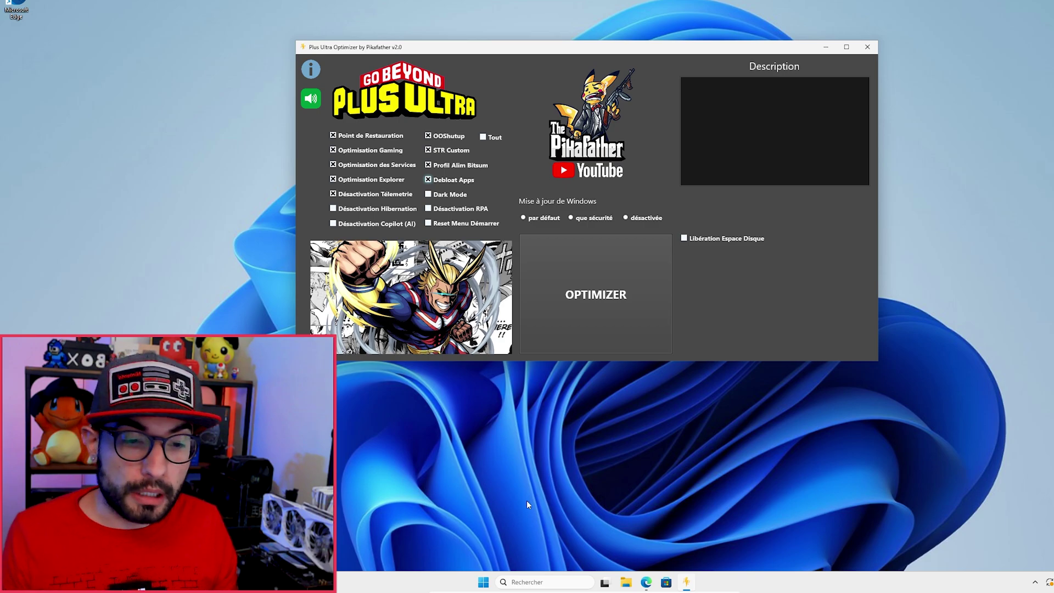
click(483, 582)
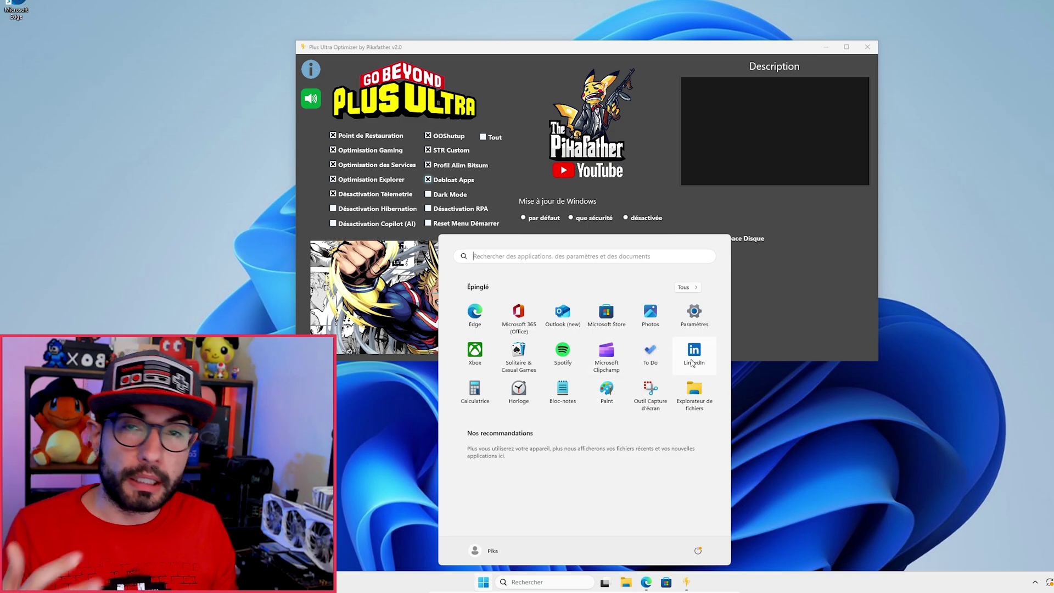
click(814, 310)
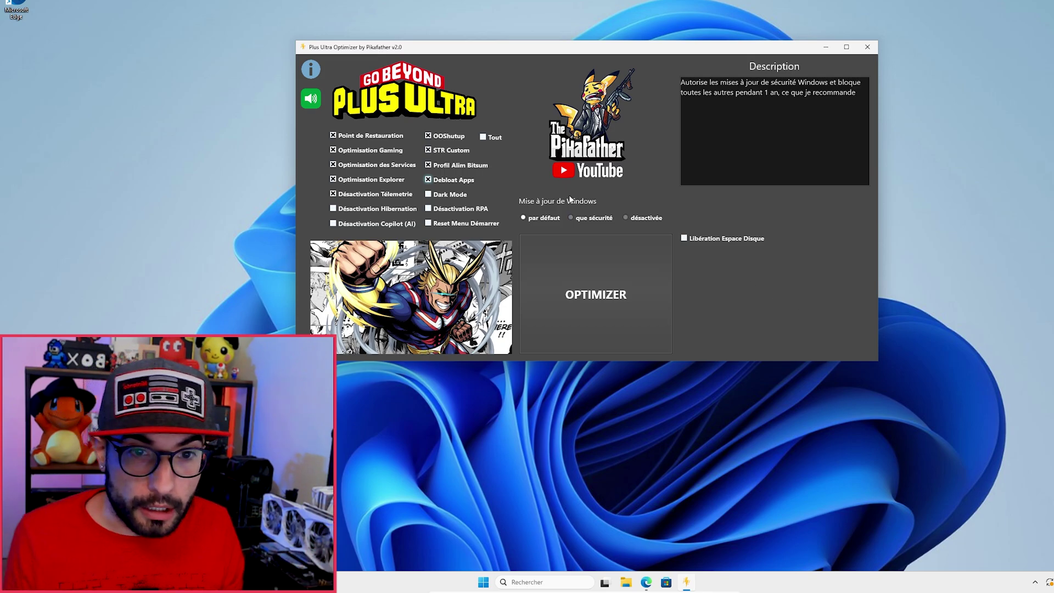
Enable the Dark Mode option for the Windows theme
mouse_move(428, 195)
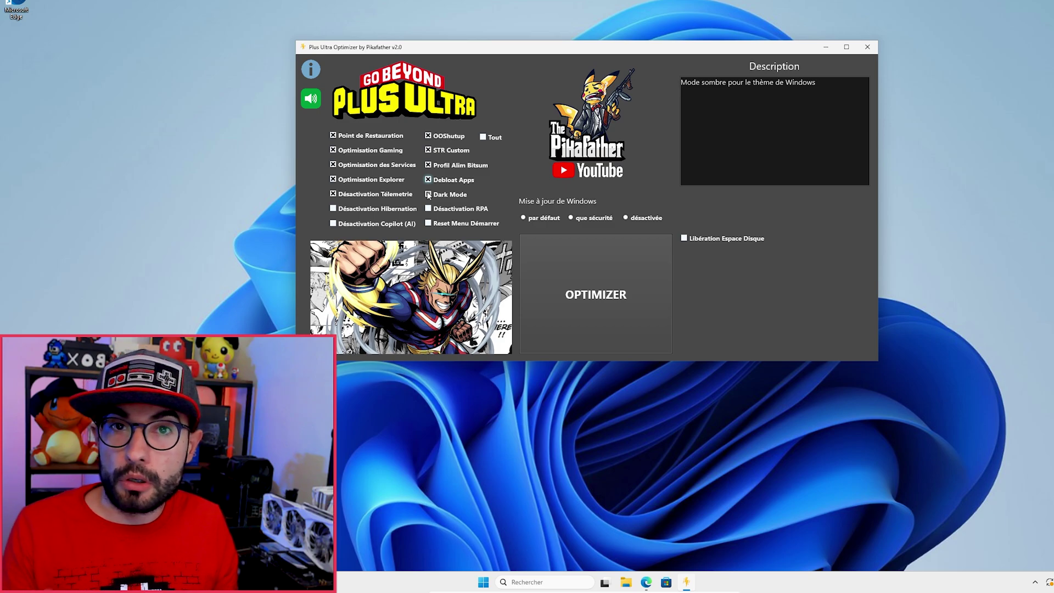
click(428, 195)
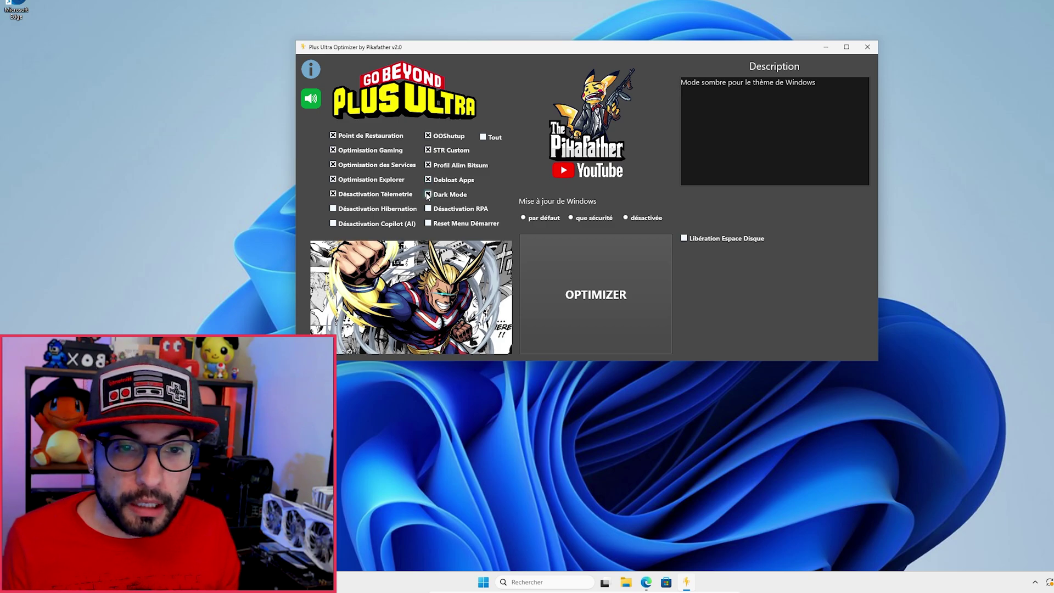
mouse_move(334, 211)
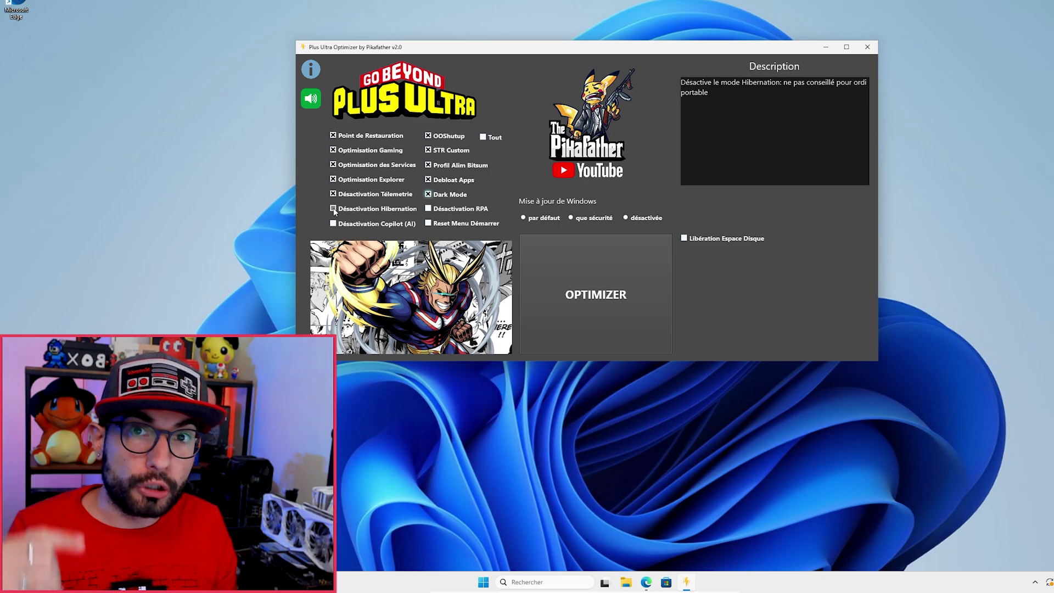
Enable the Désactivation Hibernation, Désactivation RPA, Désactivation Copilot (AI) and Reset Menu Démarrer options
click(333, 209)
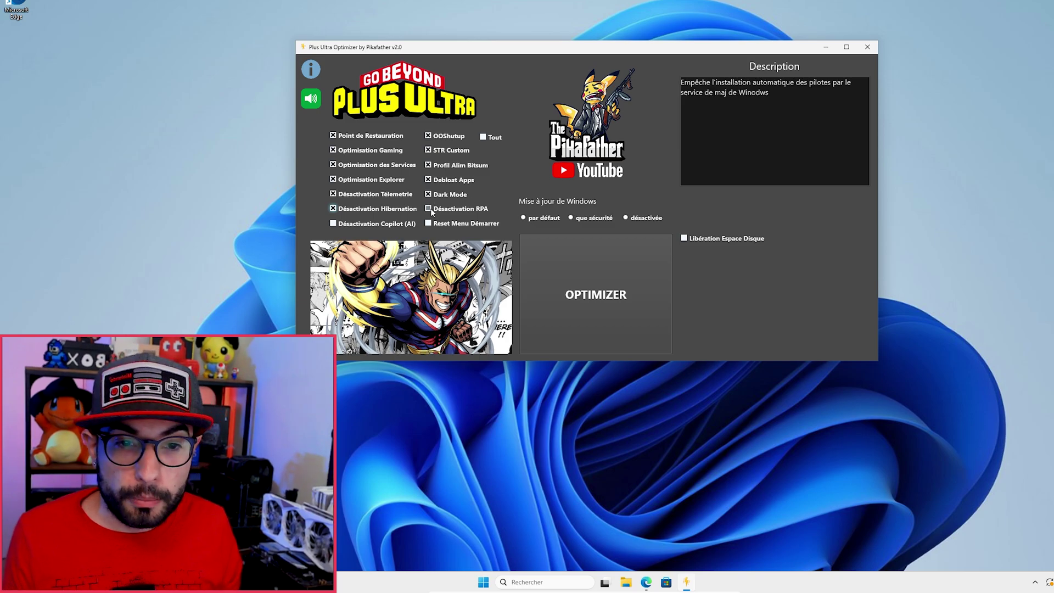
click(428, 209)
click(332, 225)
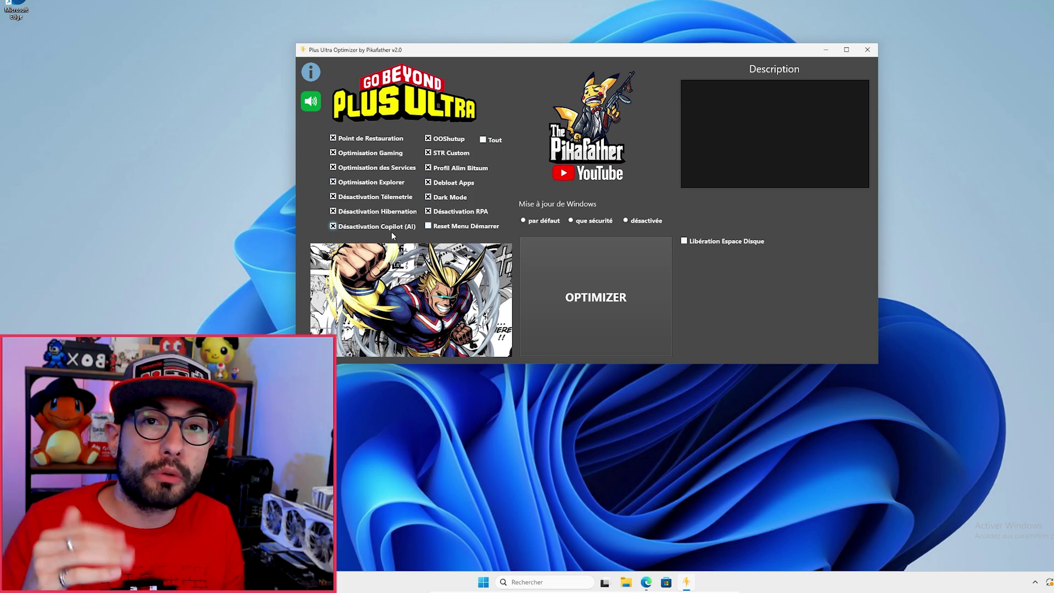
mouse_move(378, 226)
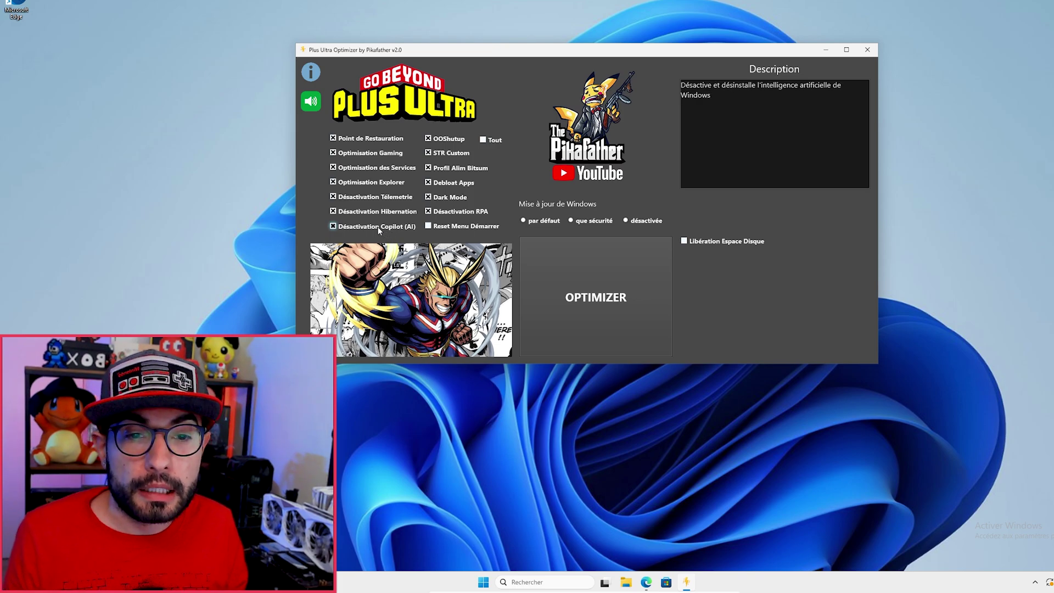
mouse_move(429, 231)
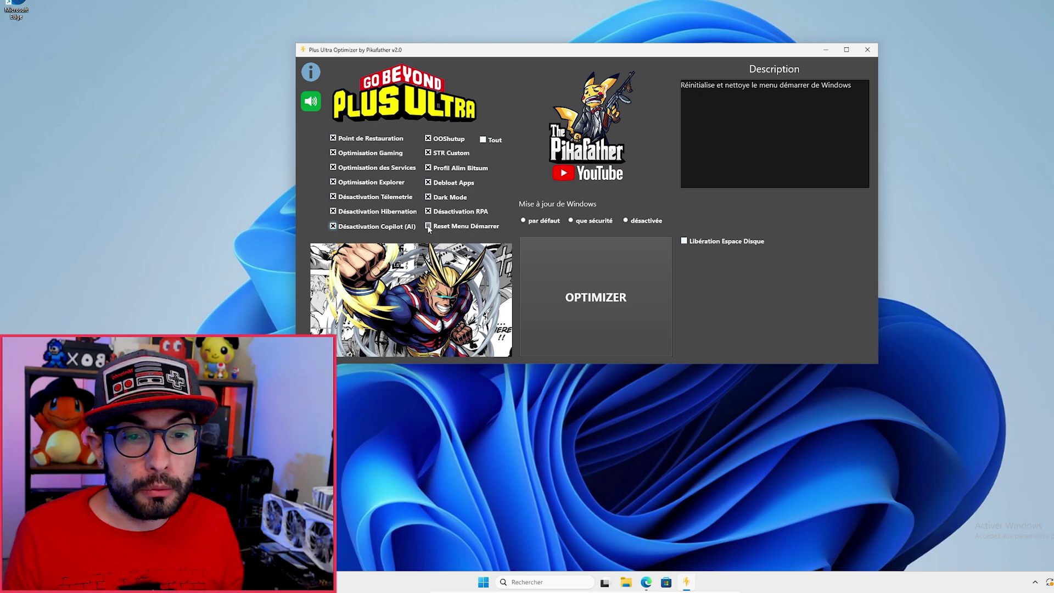
click(428, 226)
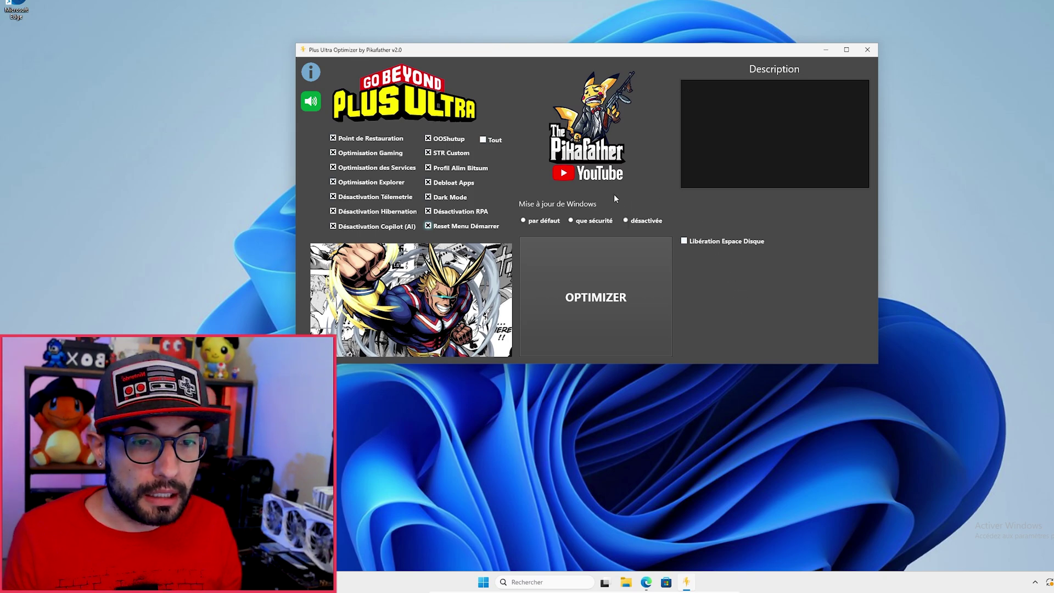
Set the Windows update mode to "que sécurité" and enable the Libération Espace Disque option
click(571, 221)
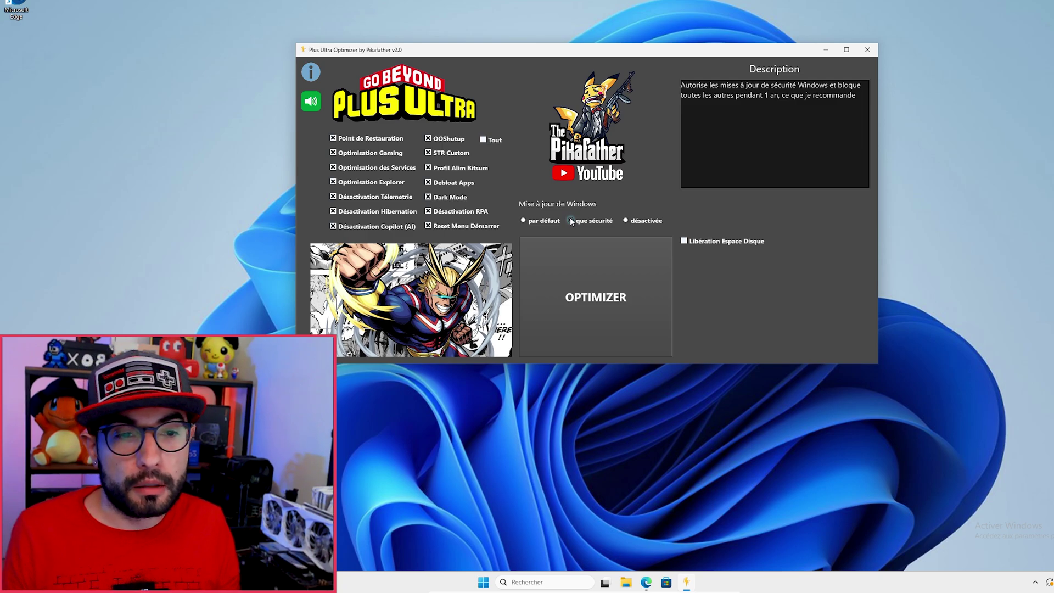
click(572, 220)
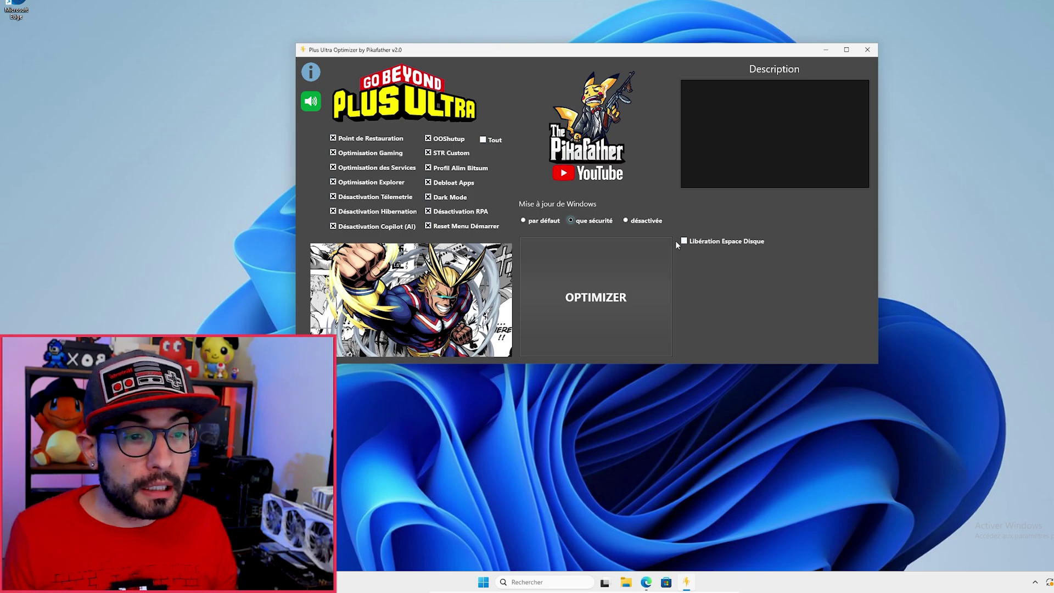
mouse_move(702, 245)
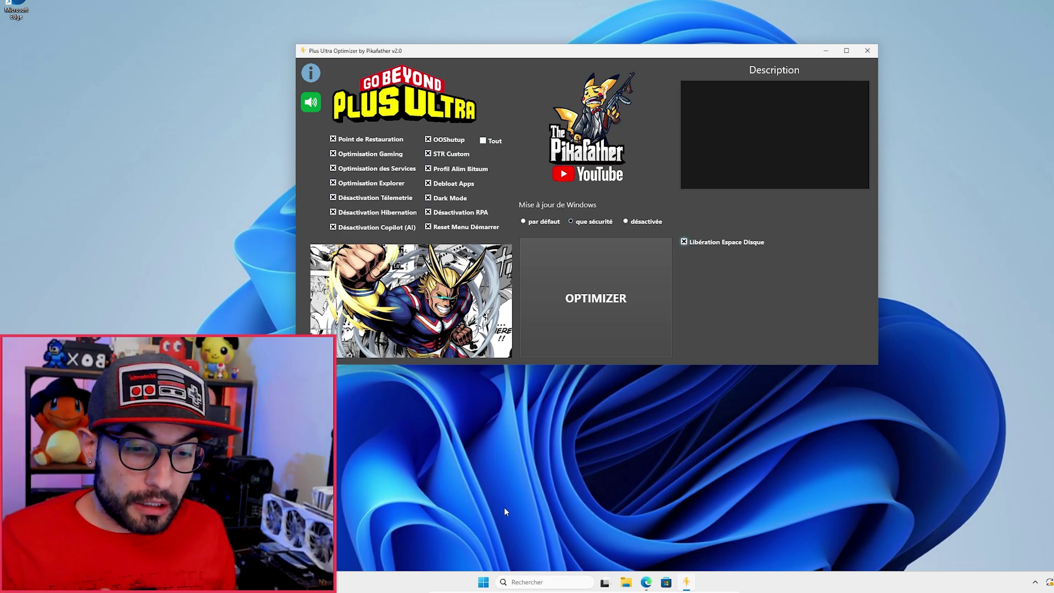
Check the processor performance figures, including the number of running processes, in the Task Manager before optimising
click(485, 584)
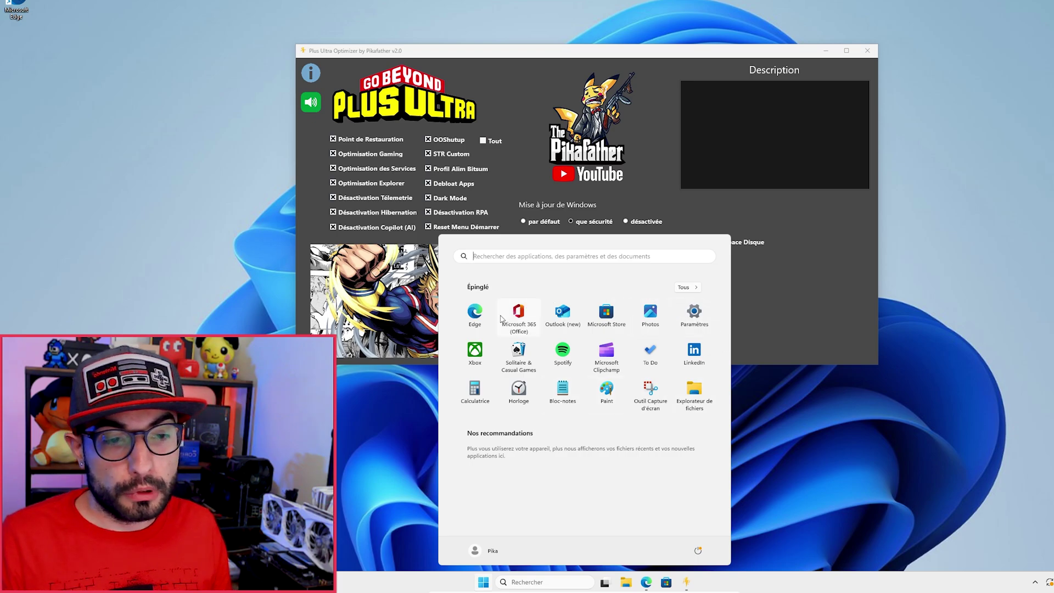
click(548, 582)
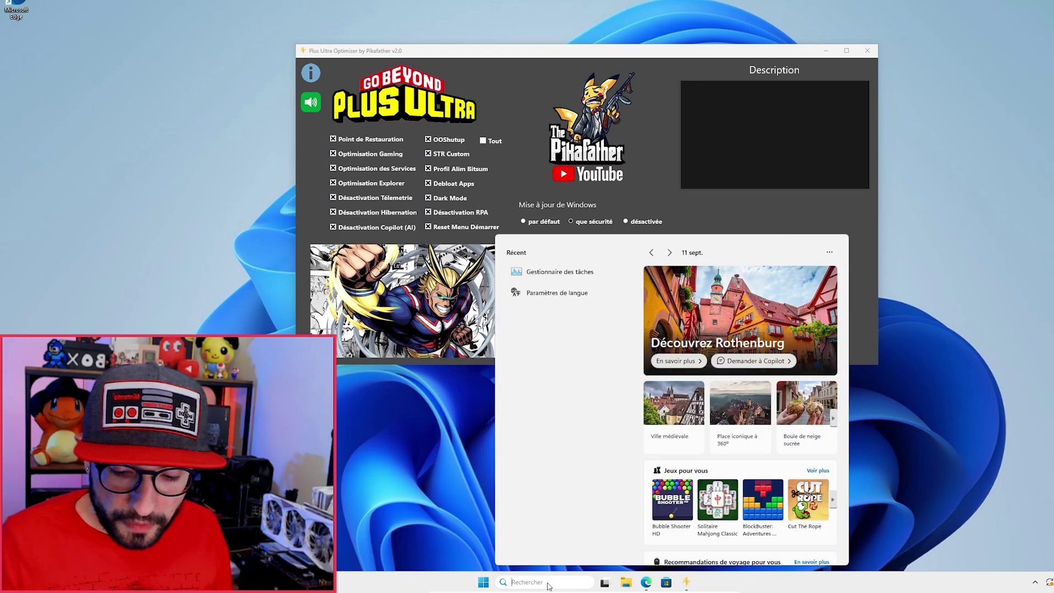
text(g)
click(581, 308)
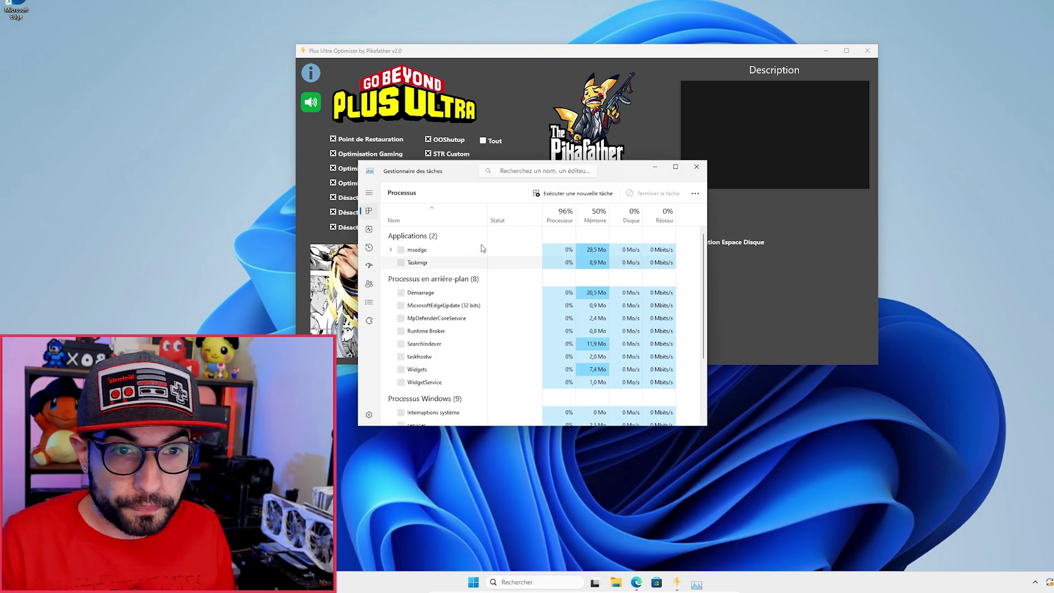
click(369, 229)
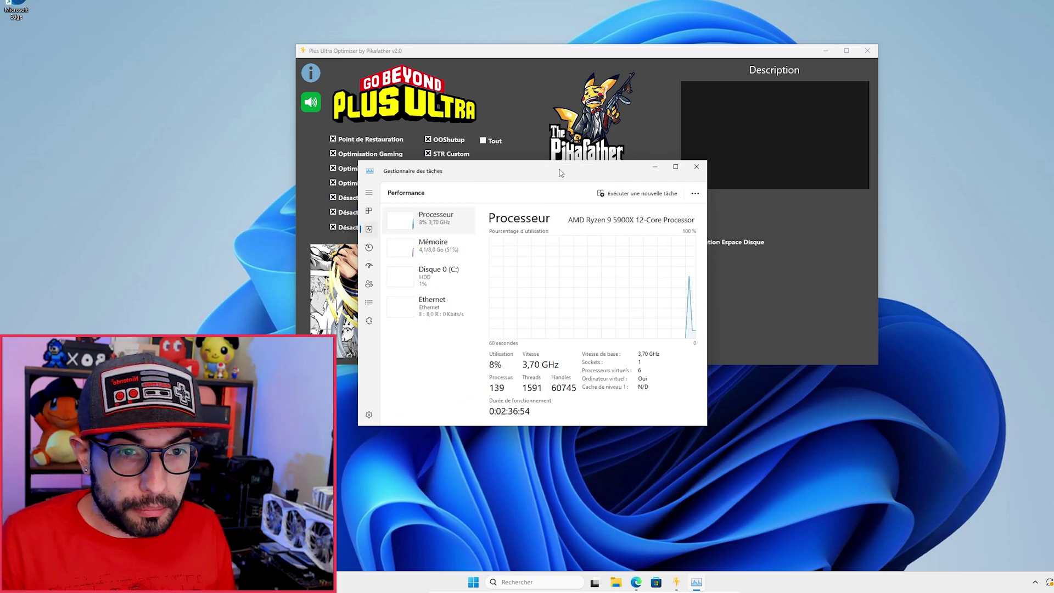
drag(493, 170, 526, 102)
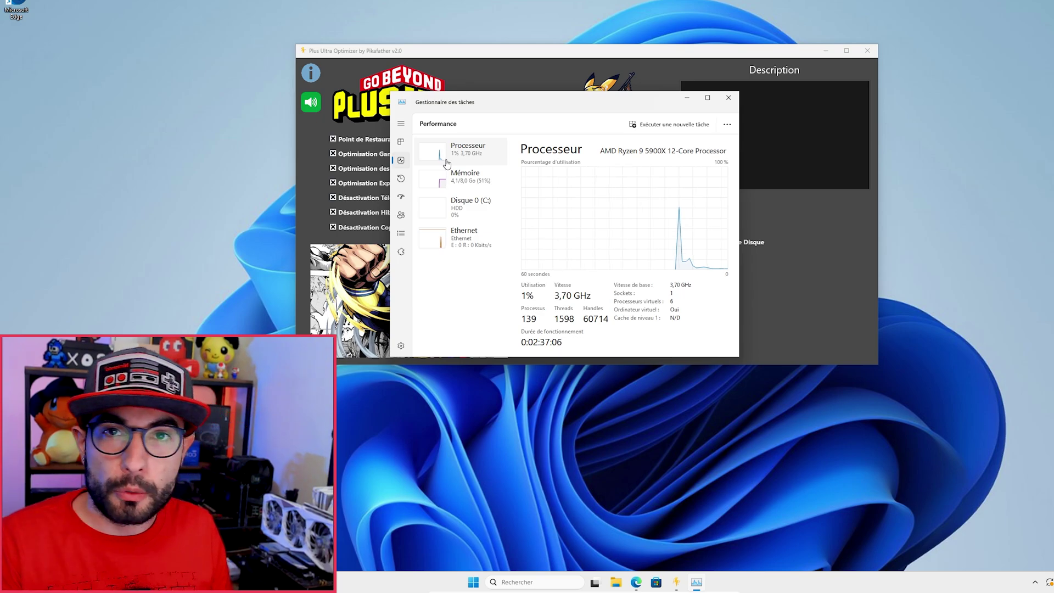
click(726, 99)
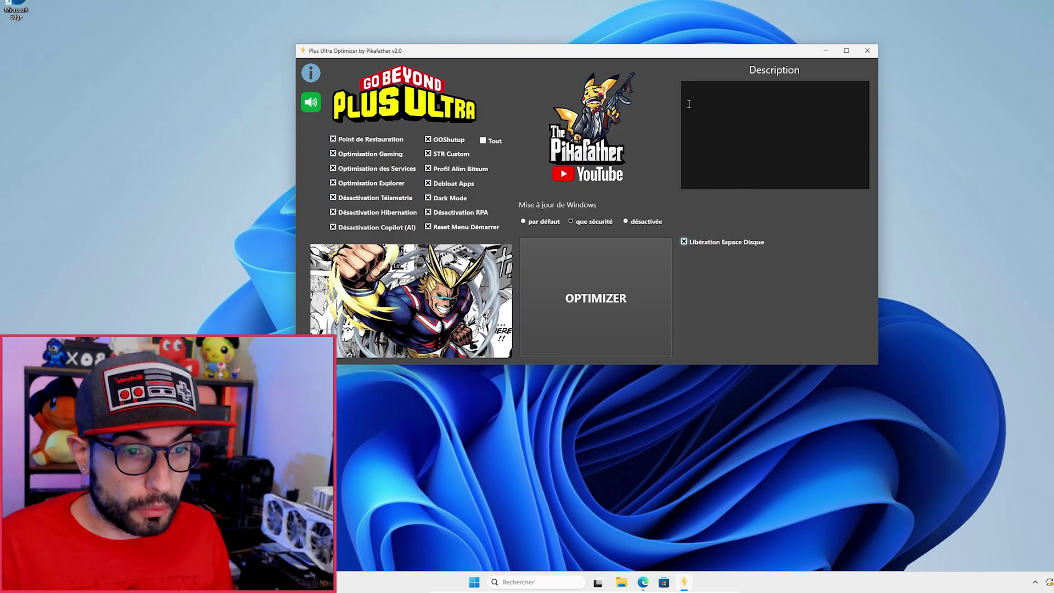
Start the optimisation with the chosen options and move the PowerShell window away from the progress display
click(592, 263)
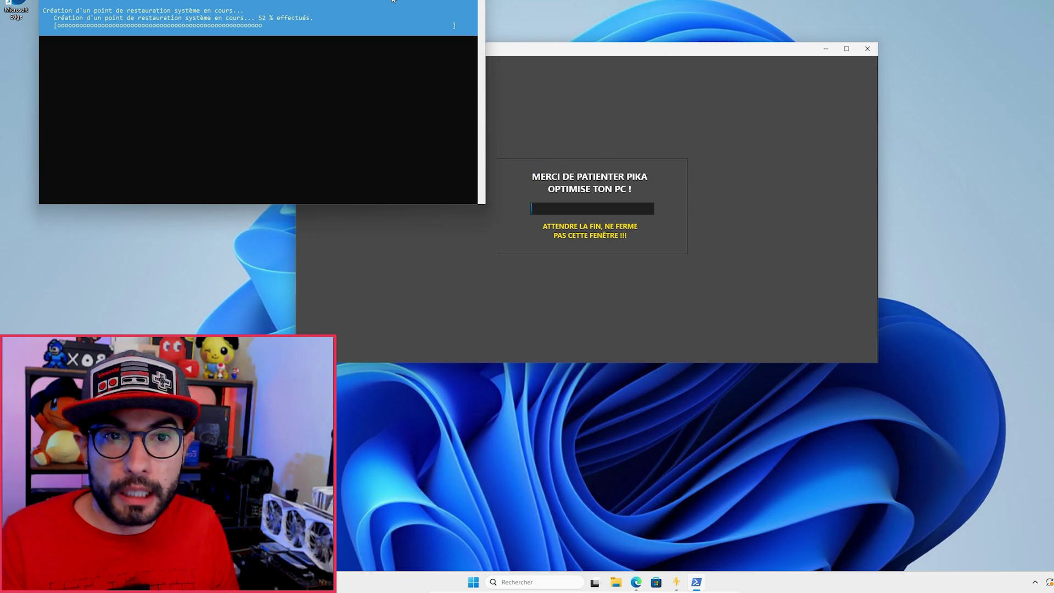
drag(382, 1, 684, 52)
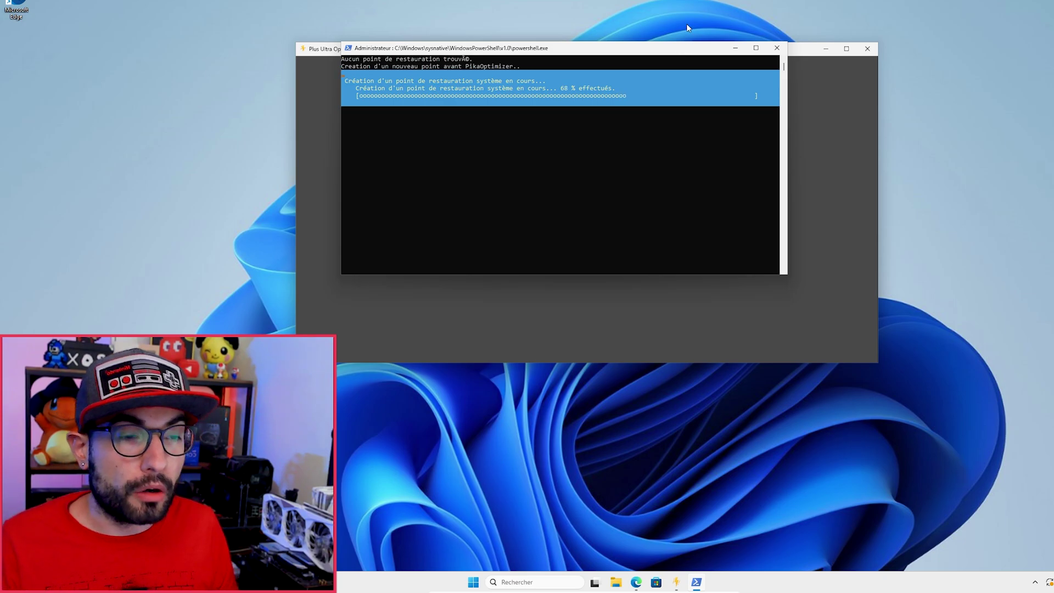
drag(680, 50, 650, 301)
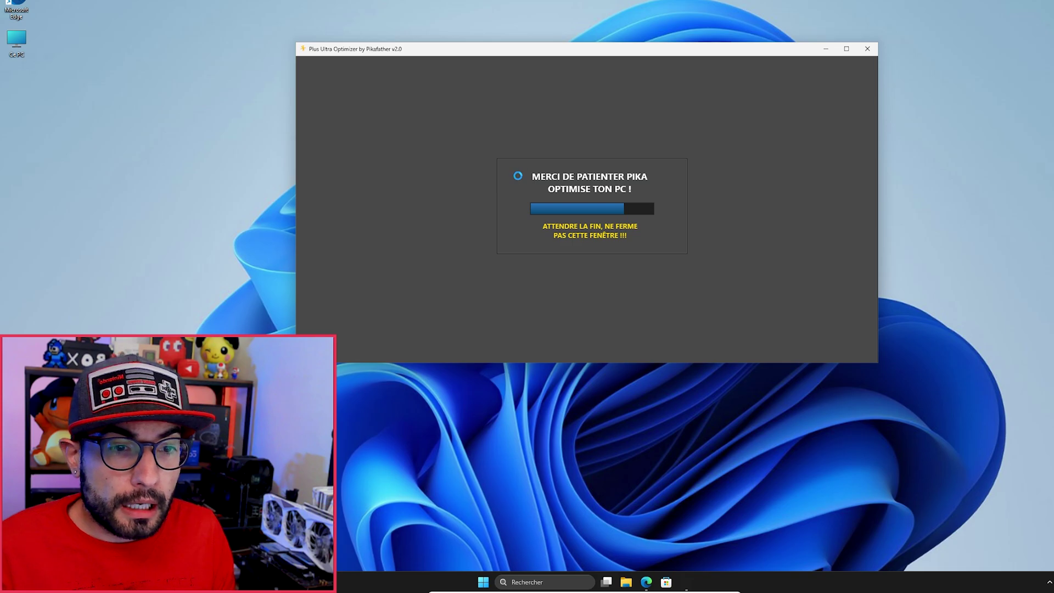
Uninstall the LinkedIn and Spotify apps pinned in the Start menu
key(super)
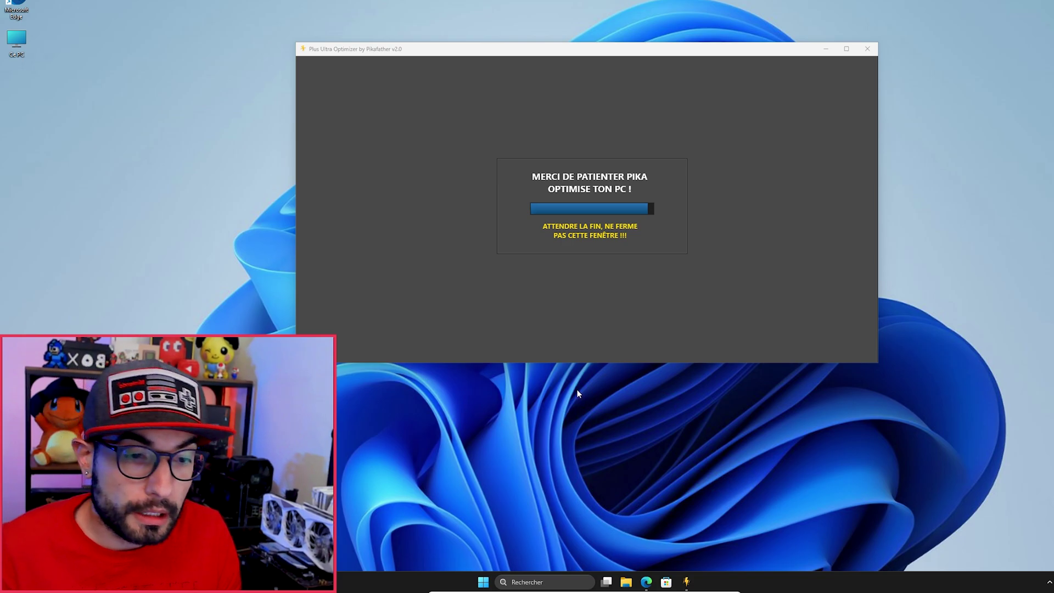
click(482, 580)
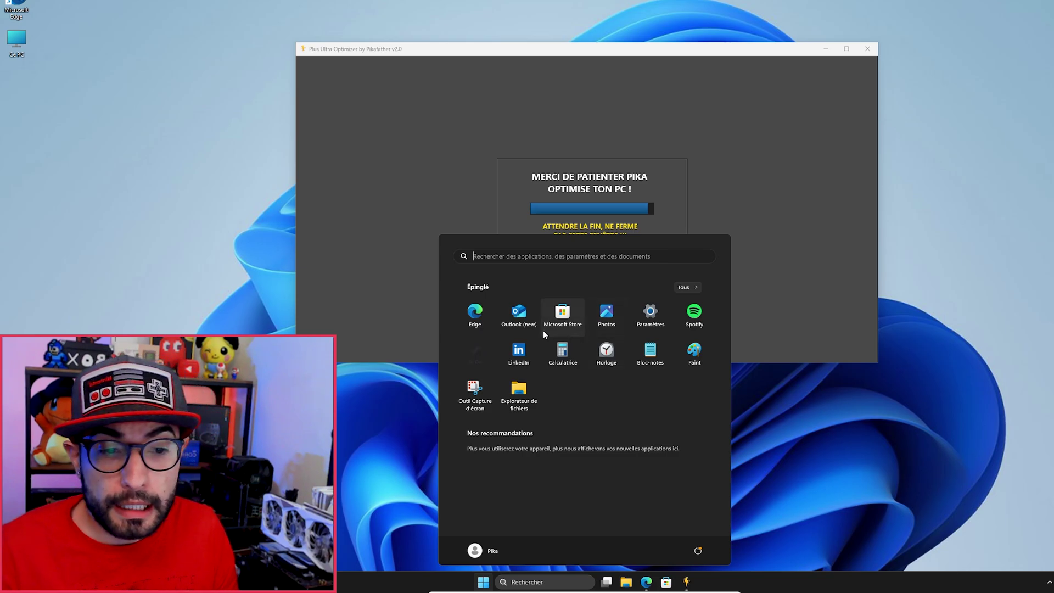
right_click(477, 347)
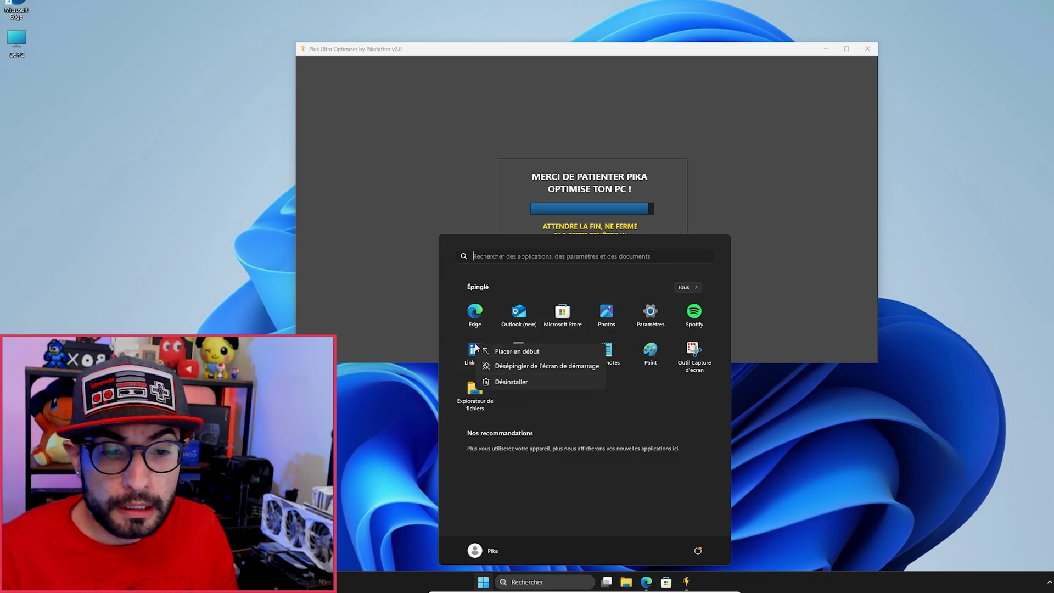
click(524, 384)
click(562, 429)
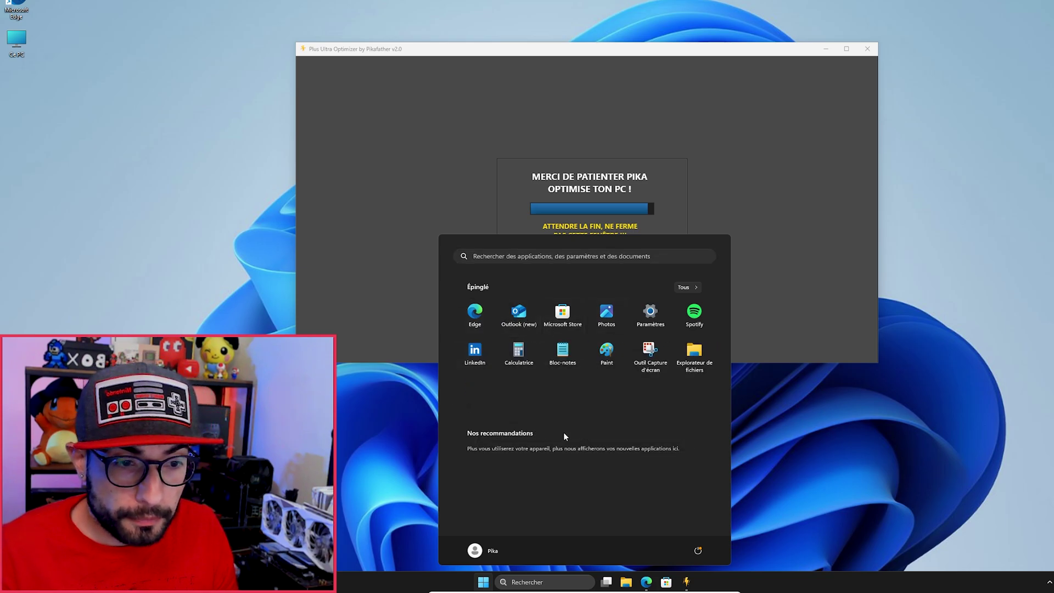
right_click(687, 319)
click(717, 350)
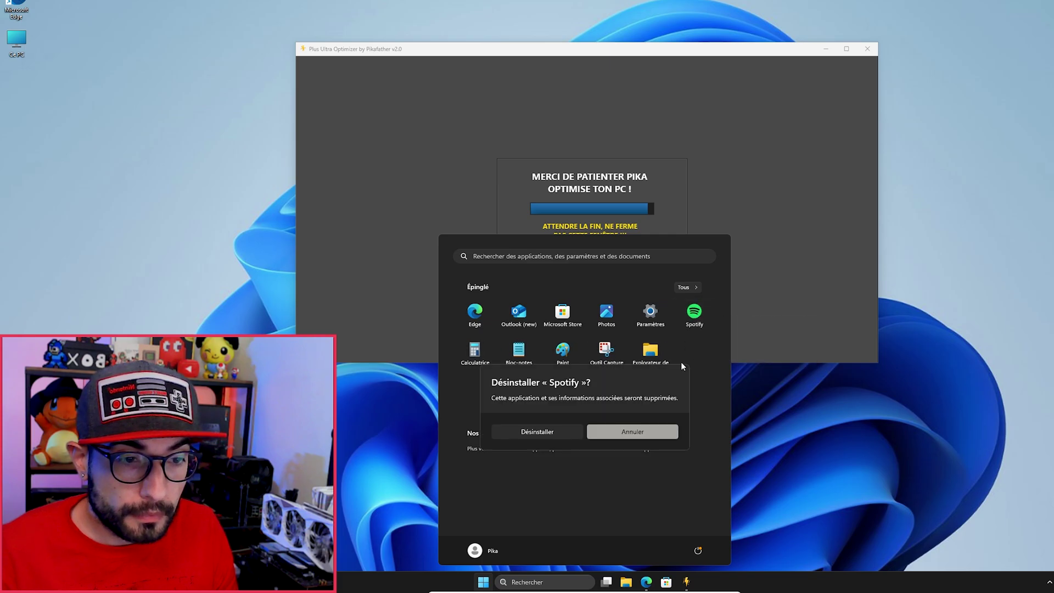
click(558, 433)
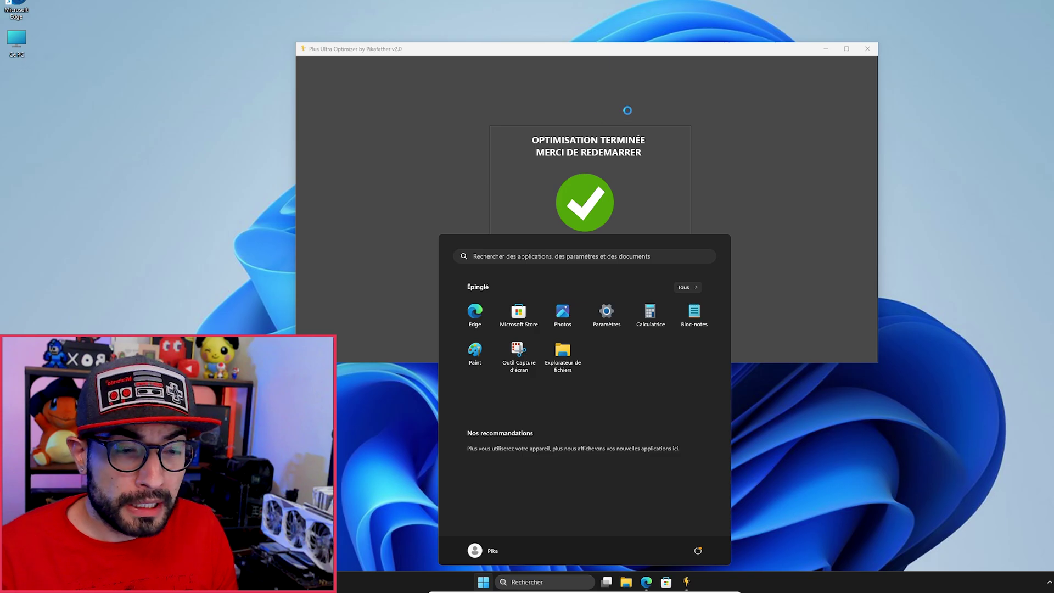
click(858, 337)
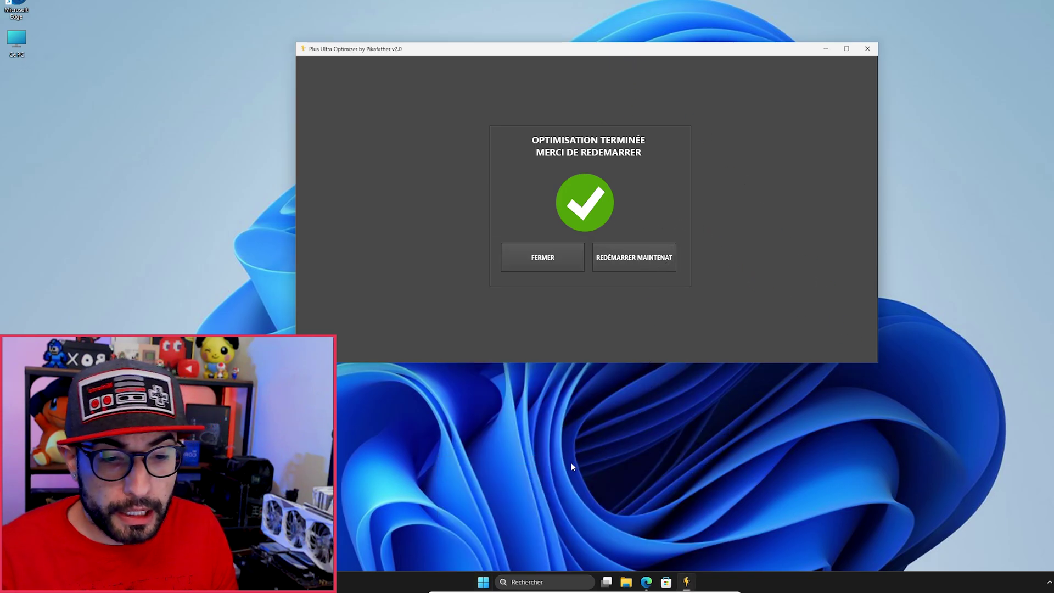
Open the list of installed applications in the Windows settings and uninstall Xbox Live
right_click(483, 583)
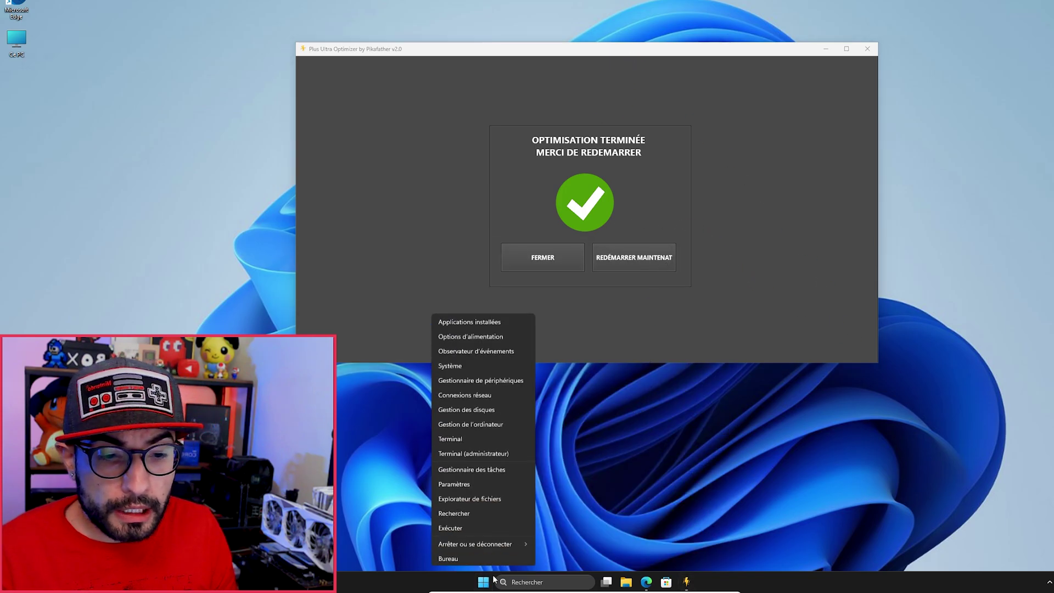
click(482, 323)
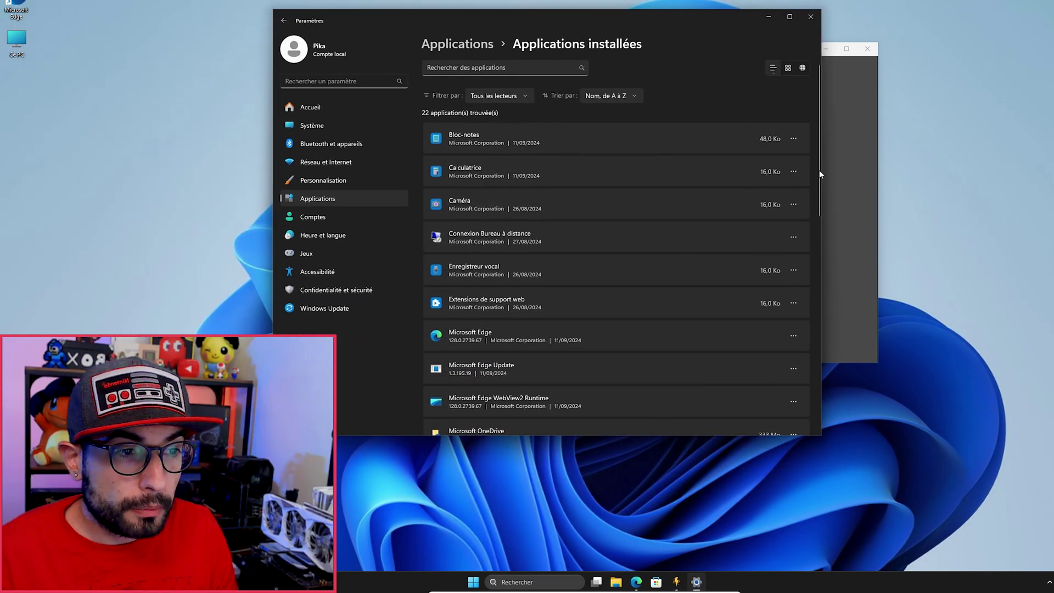
drag(820, 173, 822, 373)
click(792, 311)
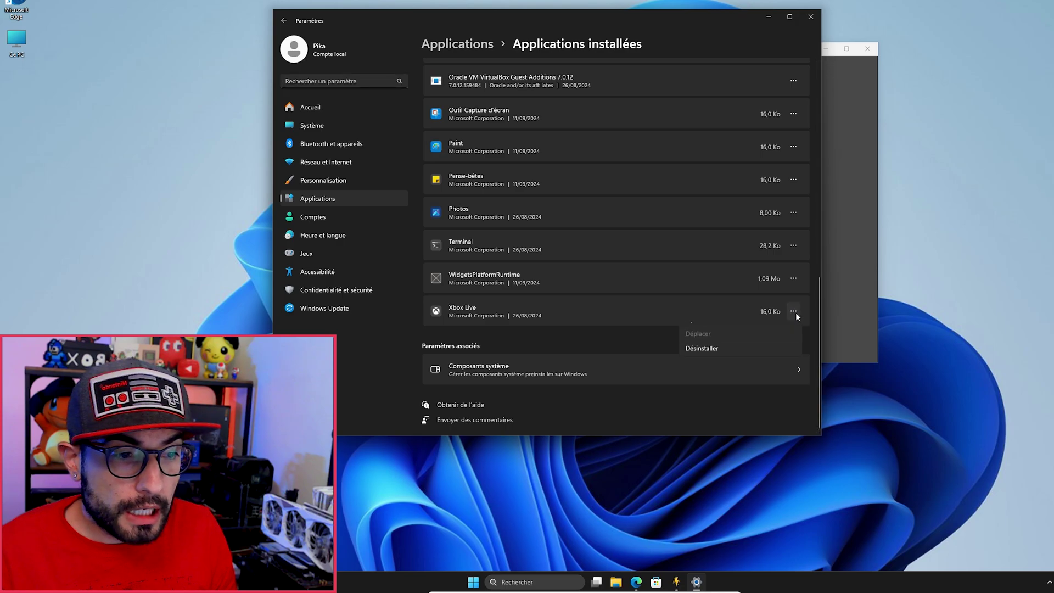
click(703, 359)
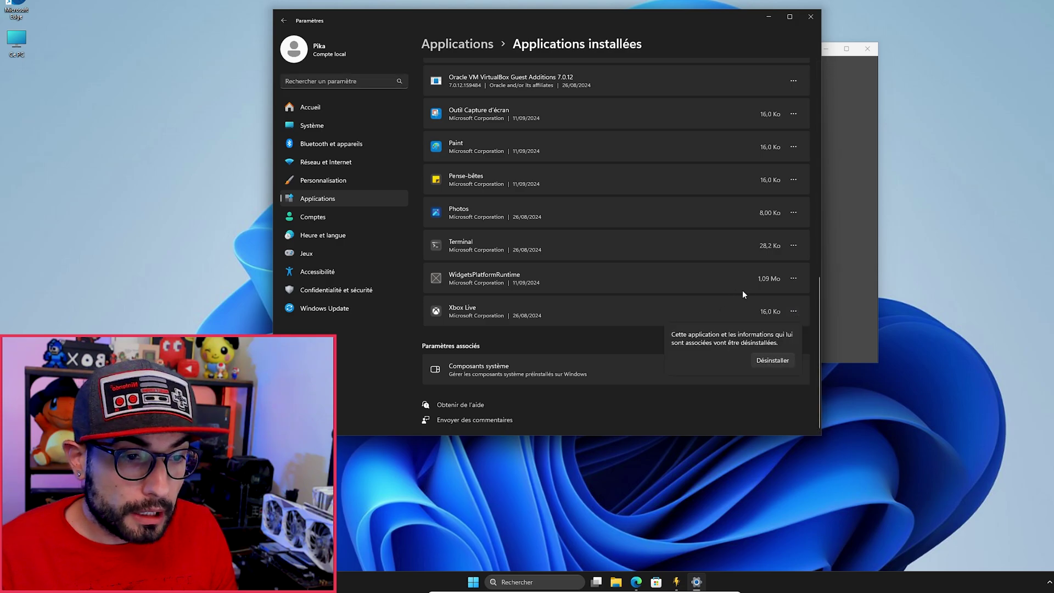
click(778, 359)
Uninstall Microsoft OneDrive from the installed applications
scroll(811, 219, up, 5)
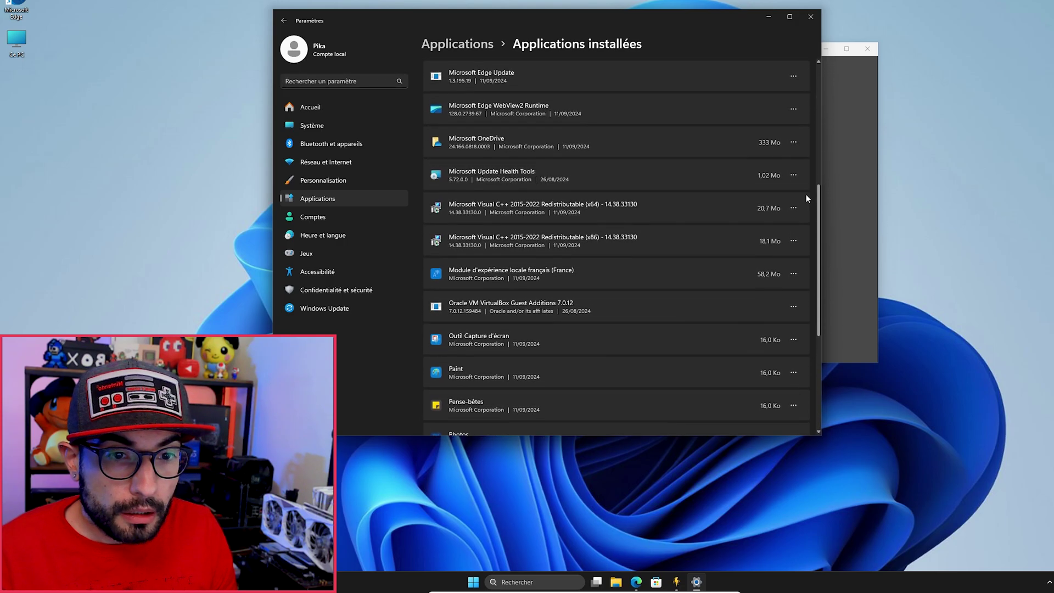
click(793, 196)
click(705, 228)
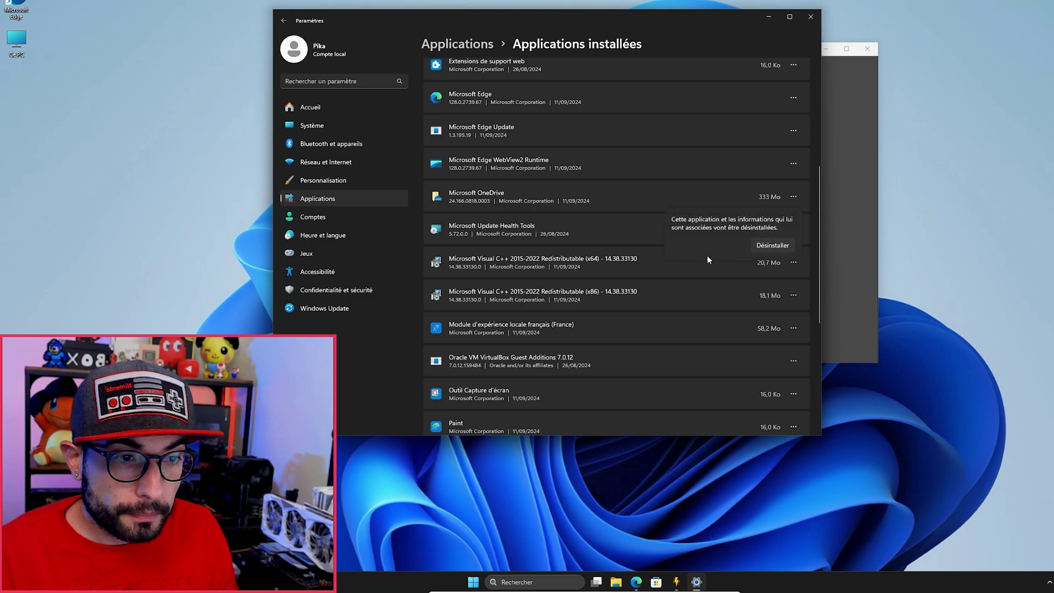
click(762, 246)
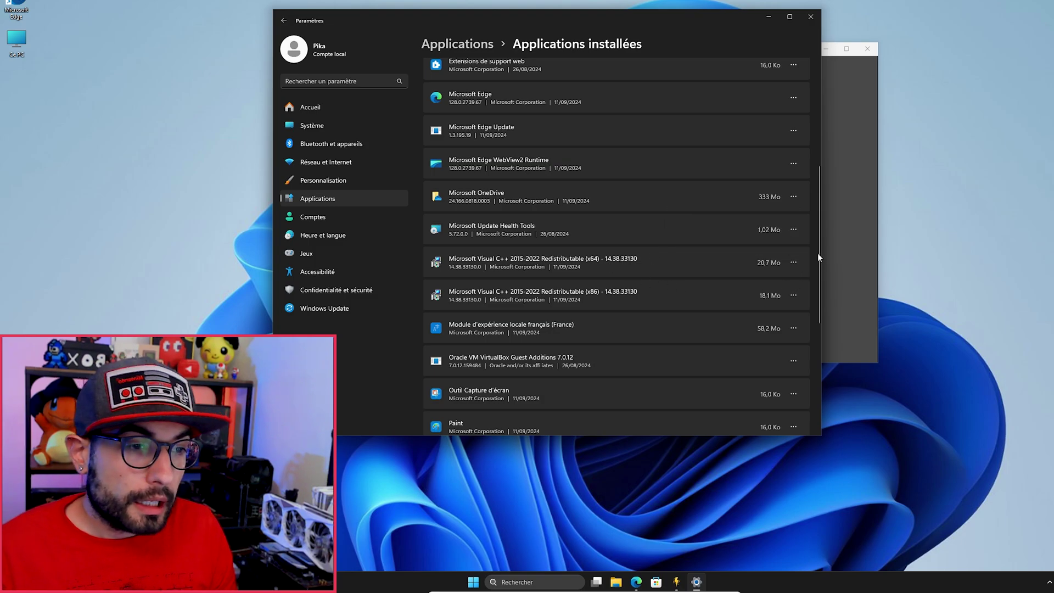
Uninstall Connexion Bureau à distance from the installed applications and restart the computer to complete the removal
scroll(585, 332, down, 1)
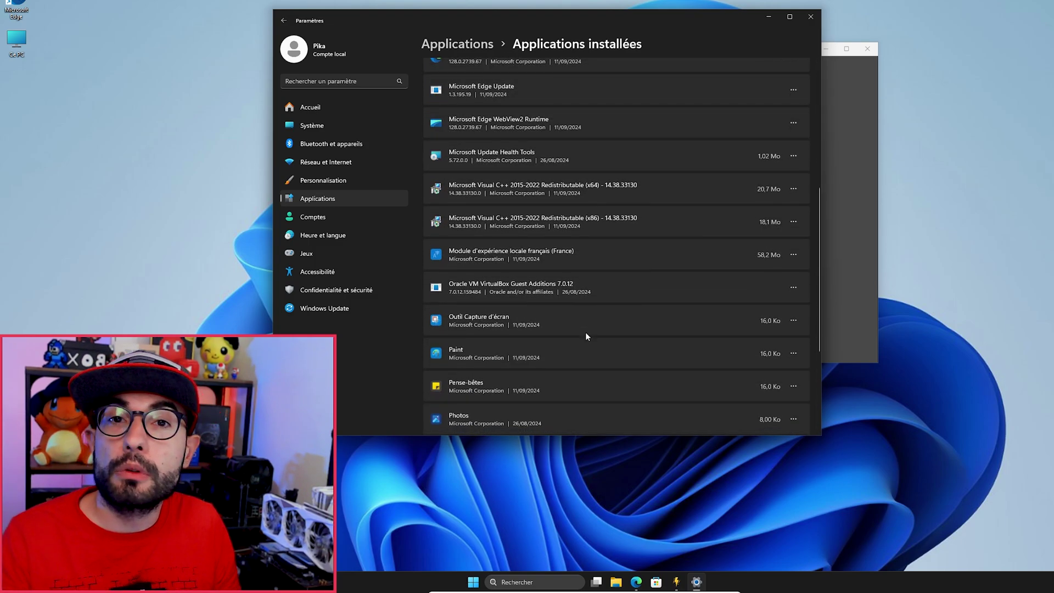
scroll(812, 205, up, 4)
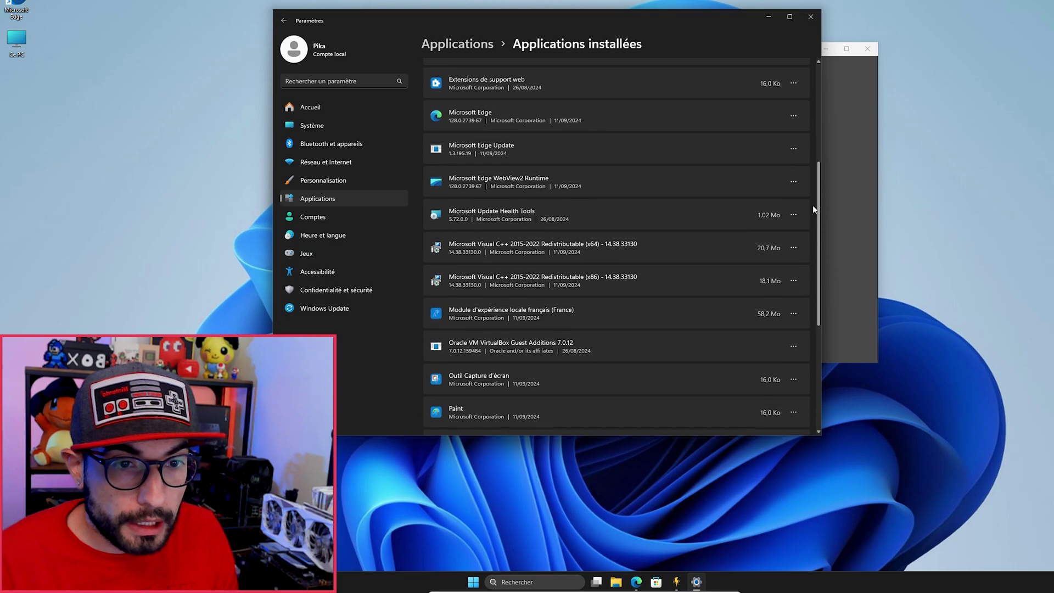
scroll(804, 171, up, 1)
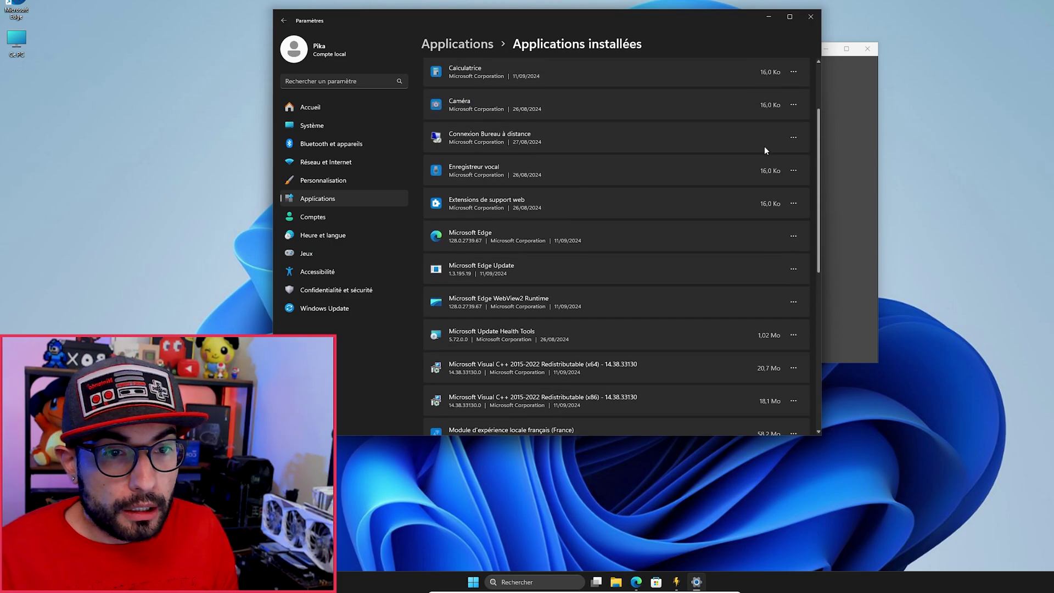
click(792, 137)
click(764, 160)
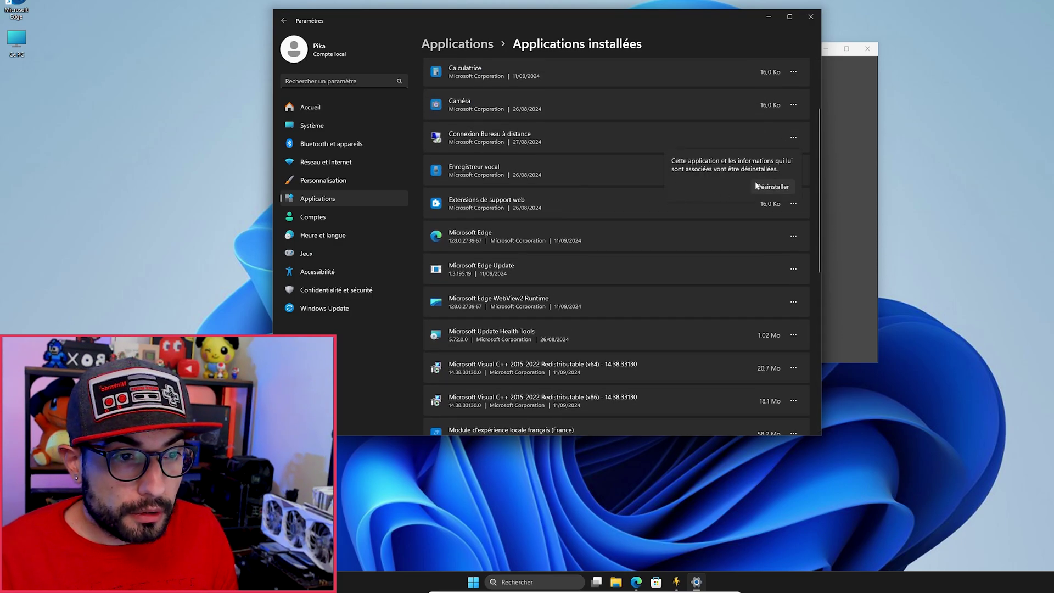
click(767, 186)
click(560, 325)
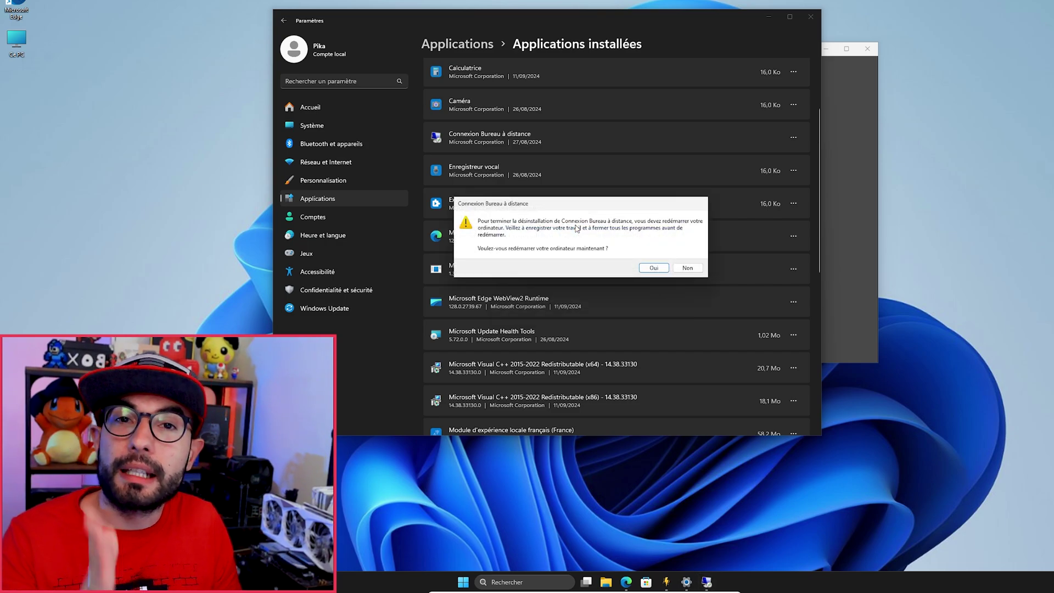
click(661, 268)
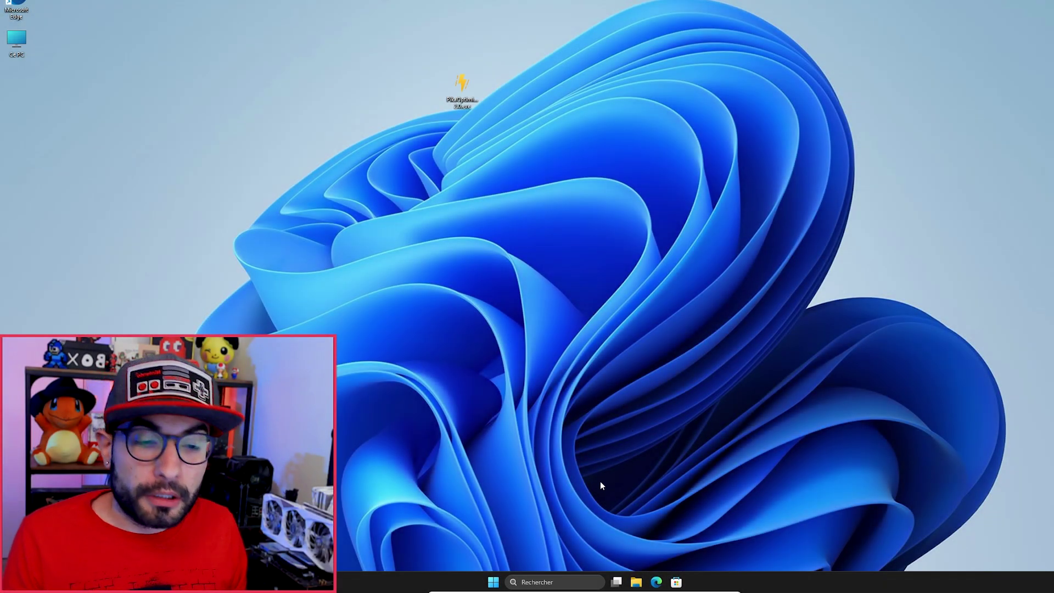
Find and open the Gestionnaire des tâches, examine the running processes and processor performance, and minimise it
click(494, 580)
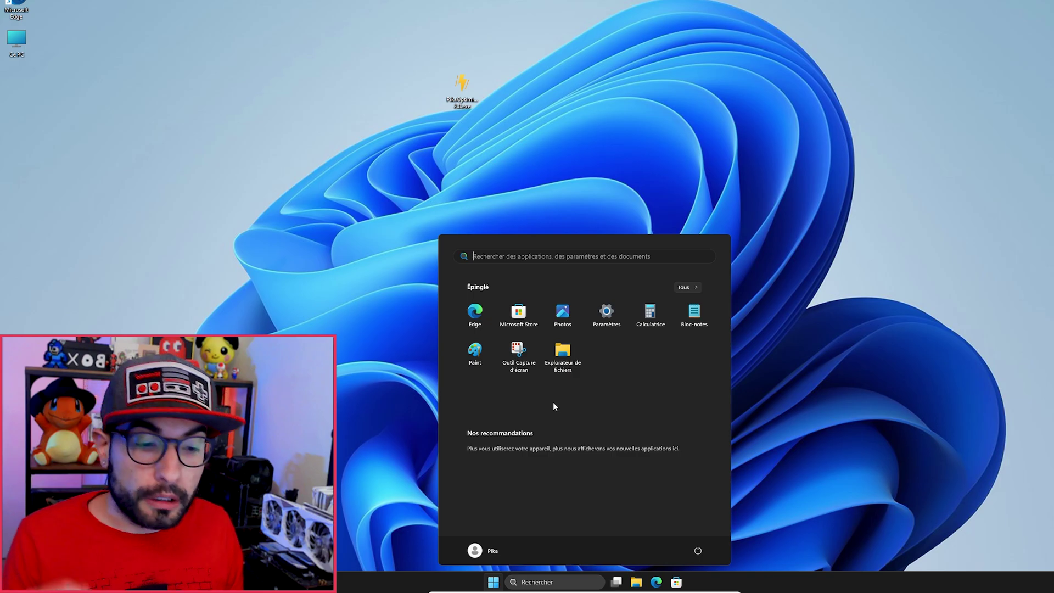
text(gestionnaire des tâches)
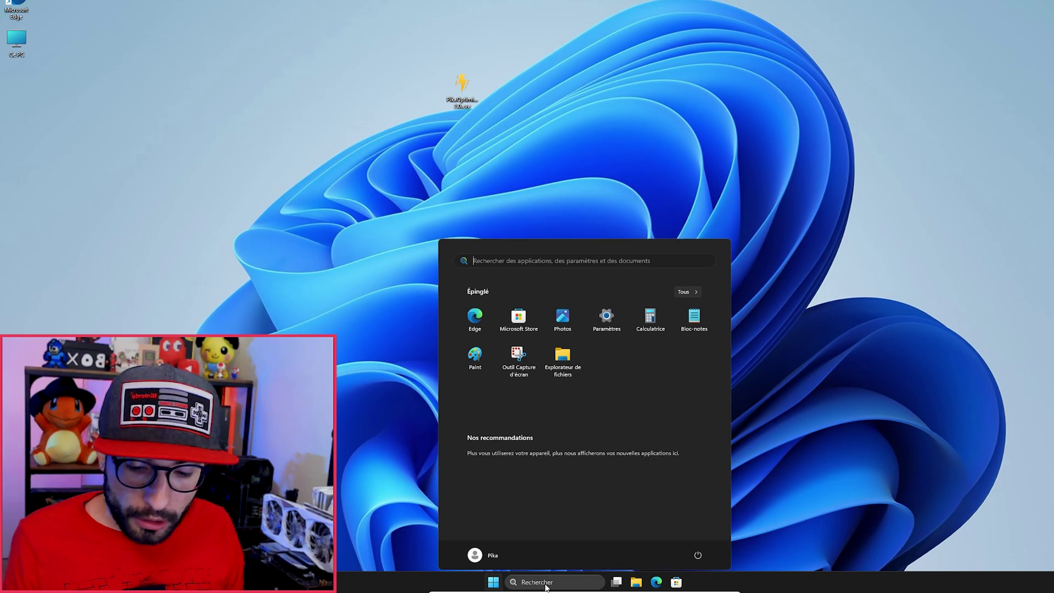
click(582, 302)
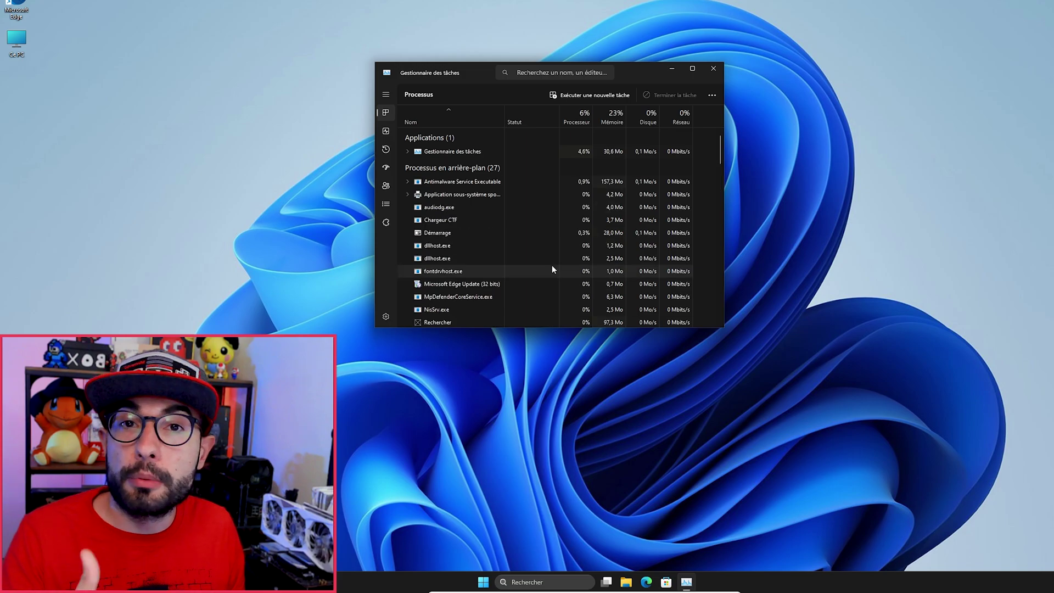
click(386, 131)
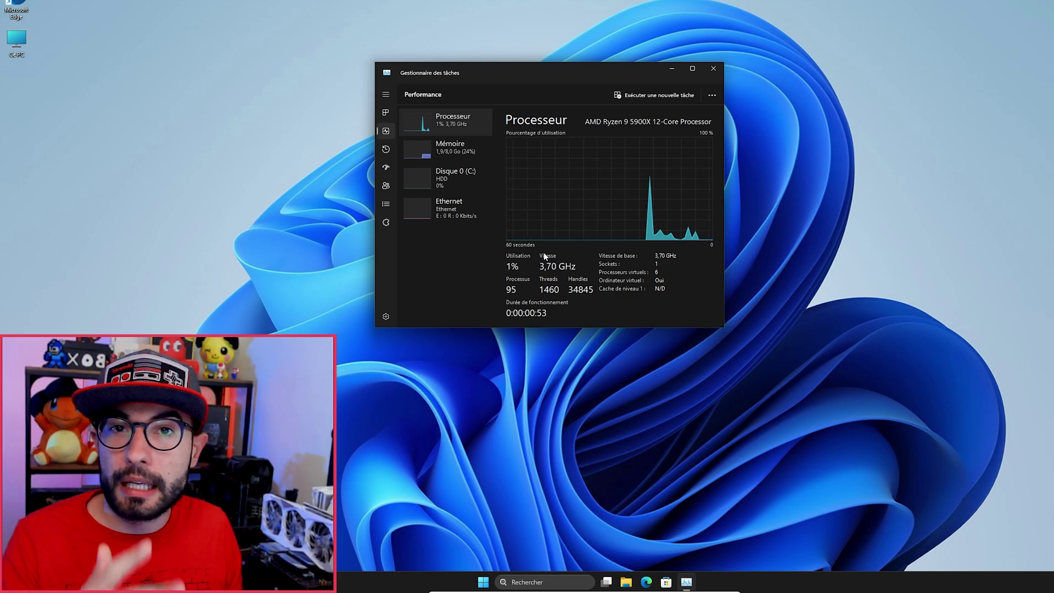
click(668, 69)
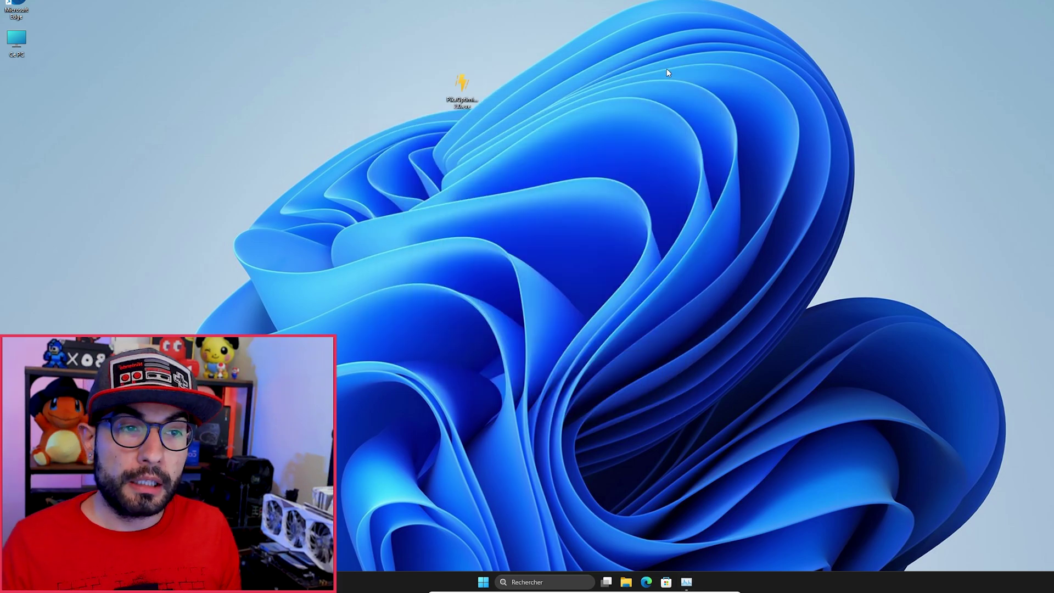